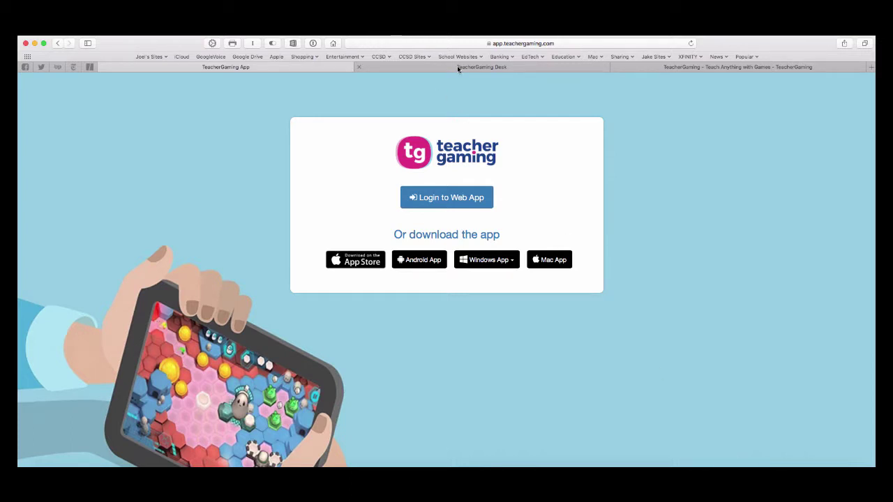
Log in to TeacherGaming Desk using the saved teacher email, reaching the Odyssey lessons page.
left_click(456, 65)
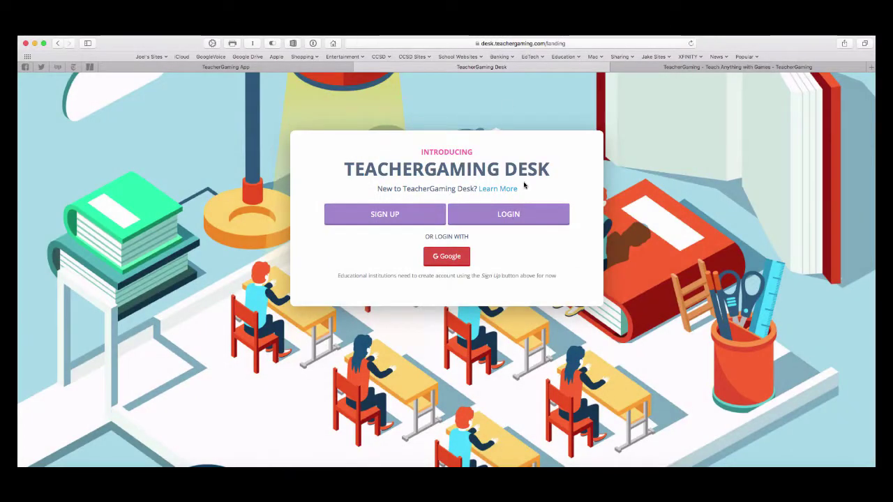
left_click(504, 217)
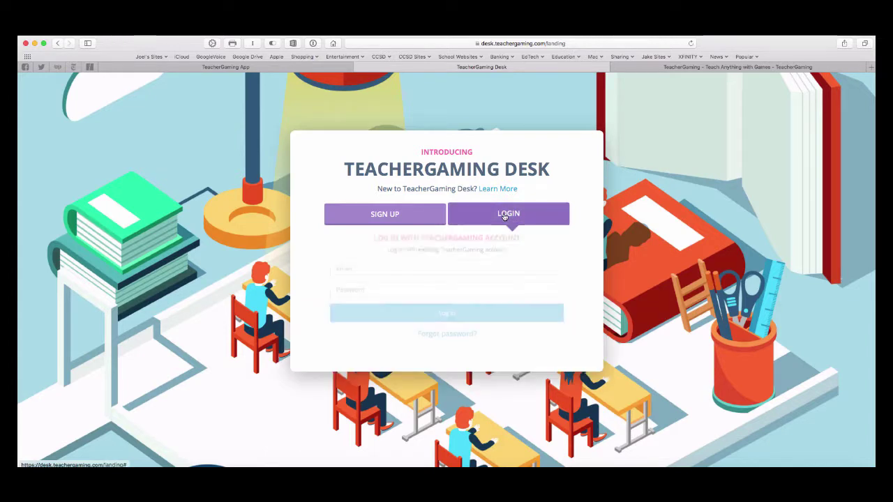
left_click(453, 272)
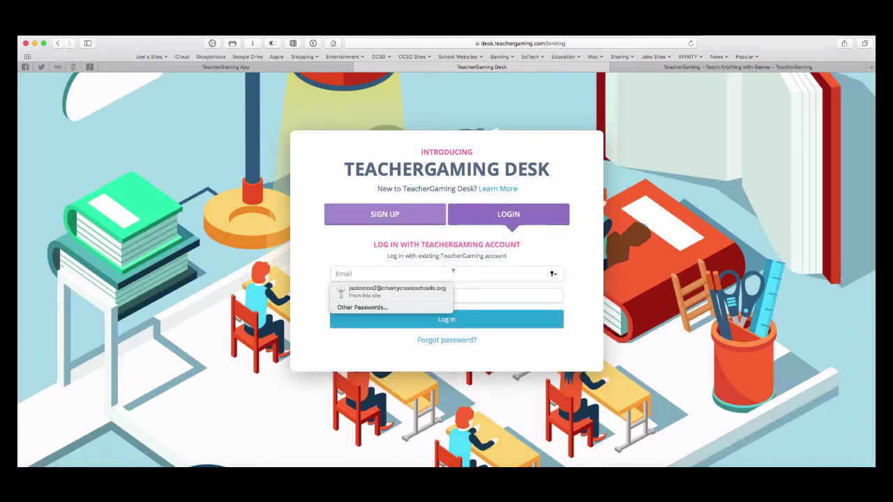
left_click(411, 293)
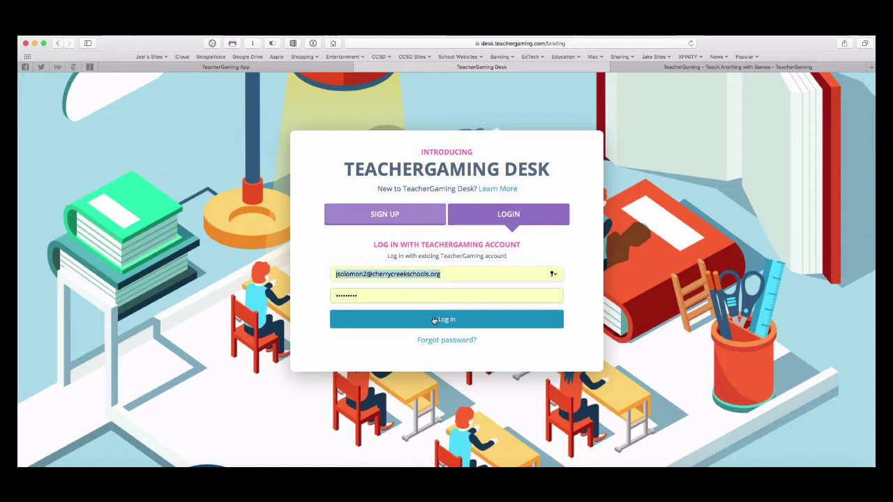
left_click(437, 320)
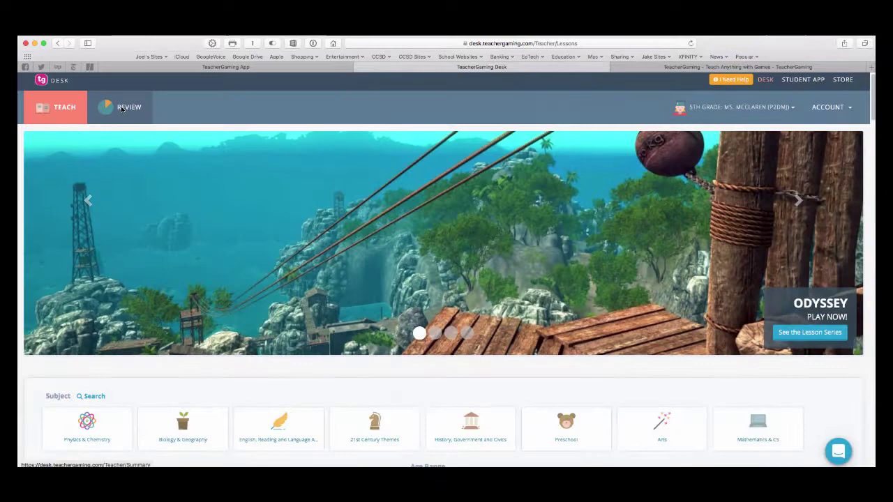
In Review, sort student cards by History, Government and Civics, then back by total skillpoints.
left_click(122, 110)
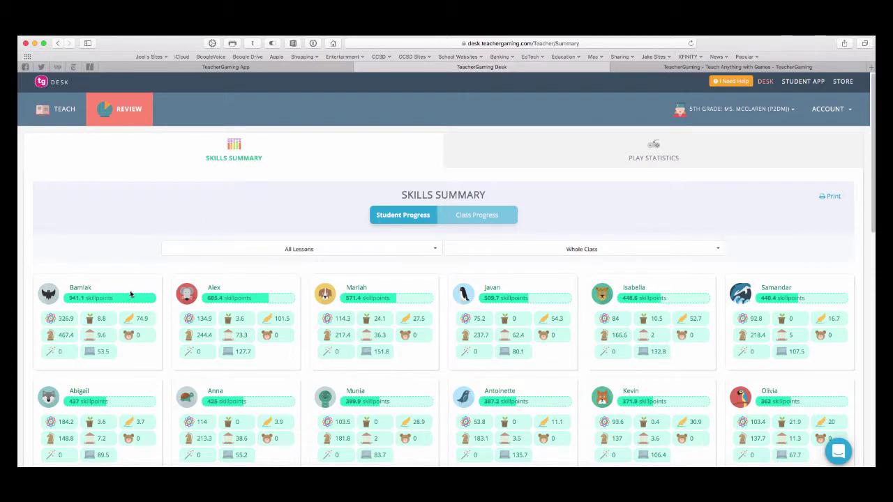
mouse_move(133, 321)
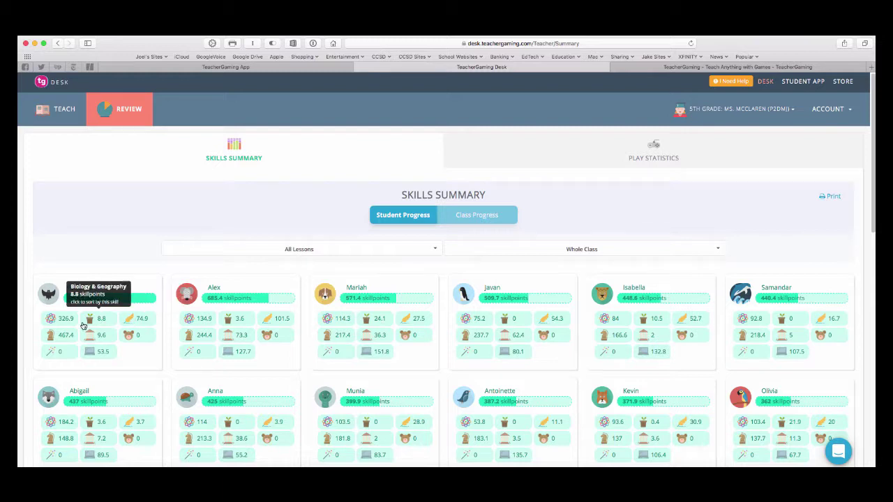
mouse_move(58, 322)
mouse_move(102, 336)
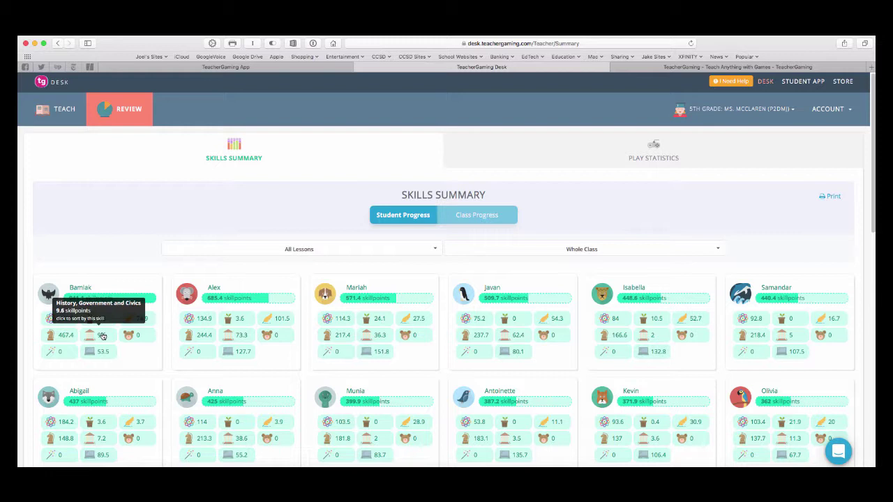
left_click(102, 336)
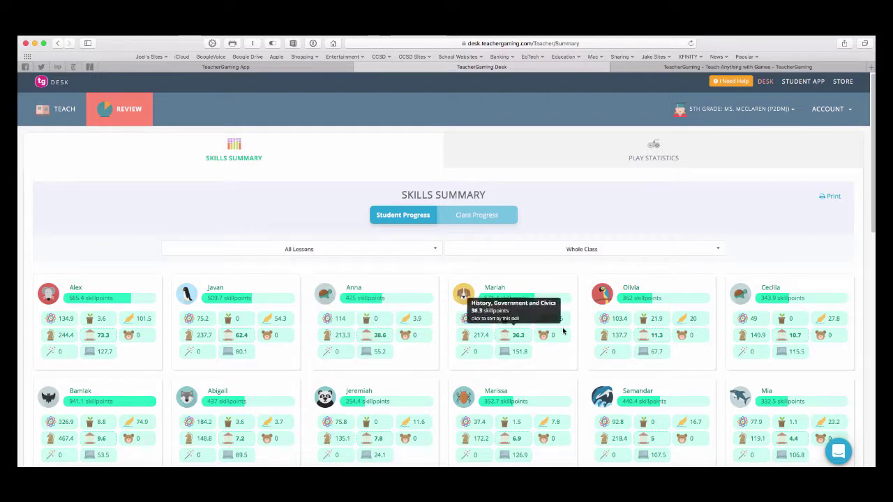
left_click(98, 299)
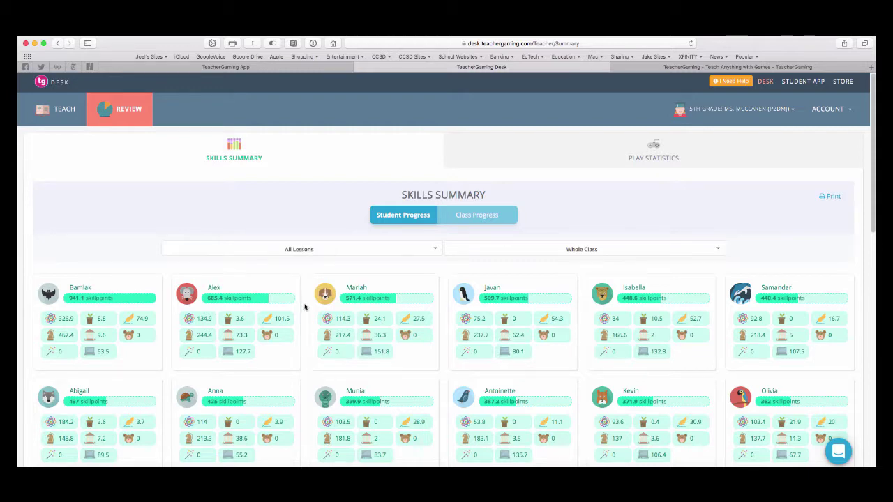
scroll(304, 340, "down", 2)
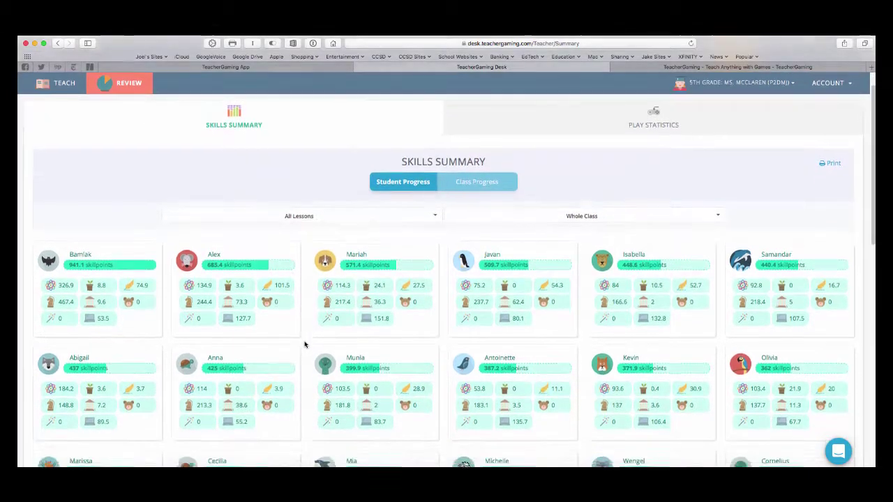
scroll(304, 344, "down", 2)
scroll(305, 344, "up", 5)
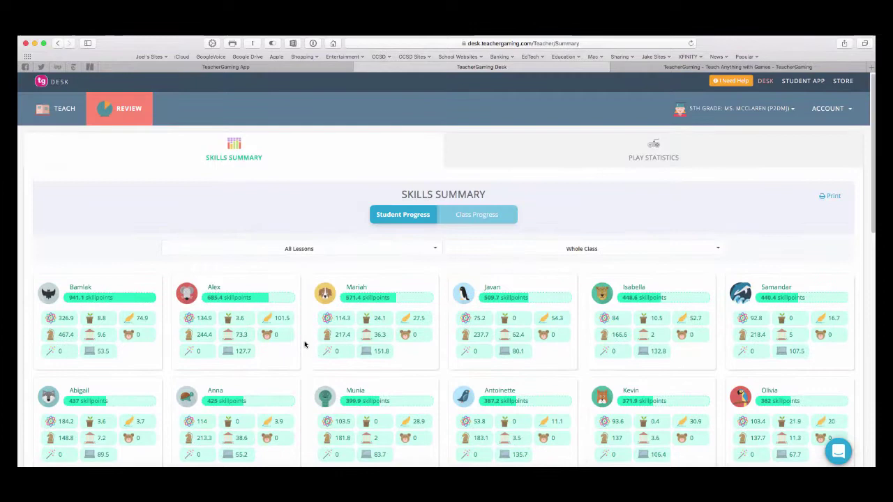
Show Class Progress and expand 21st Century Themes and its Critical Thinking sub-skills.
left_click(470, 216)
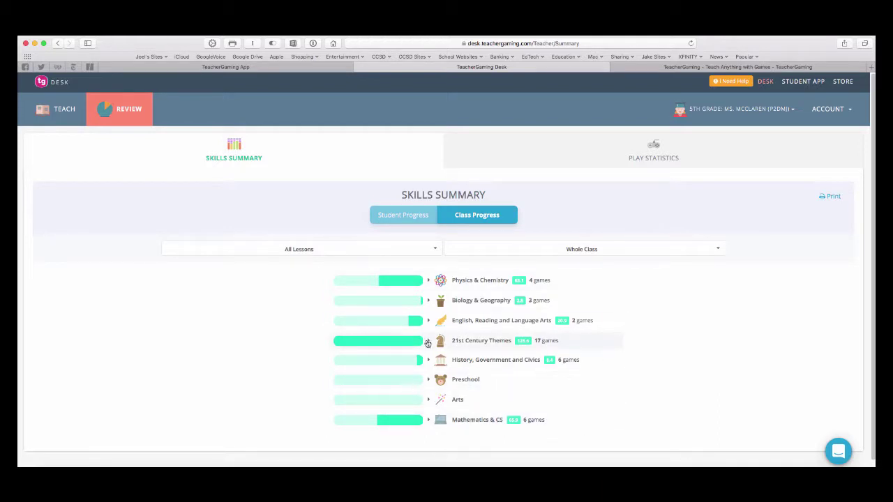
left_click(428, 341)
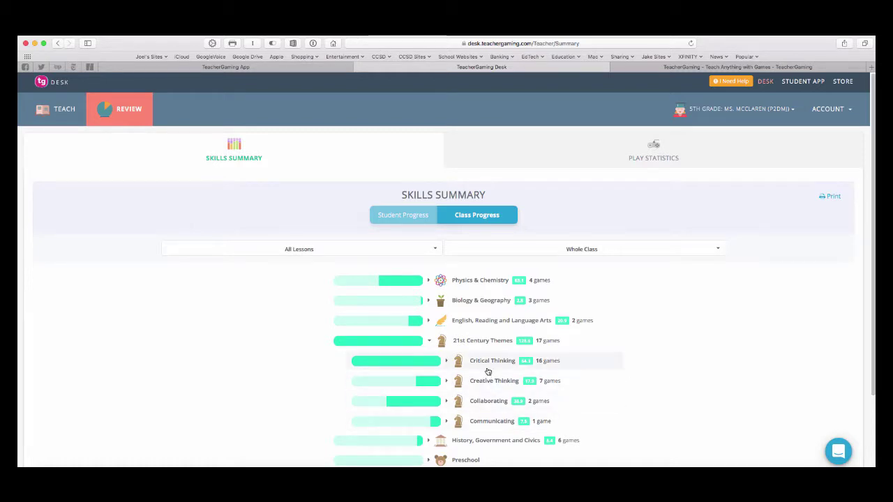
left_click(443, 362)
scroll(640, 373, "down", 2)
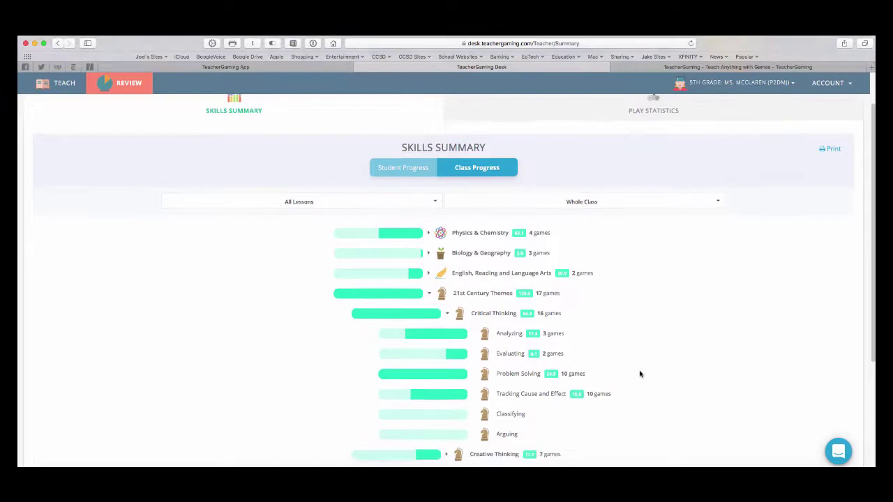
scroll(640, 373, "down", 3)
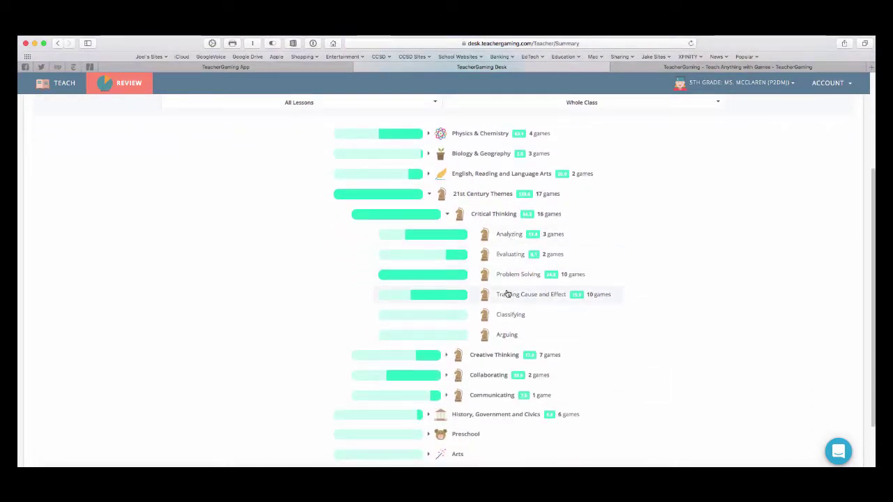
Expand Creative Thinking and Collaborating sub-skills, then open the Whole Class student filter.
left_click(447, 356)
mouse_move(546, 296)
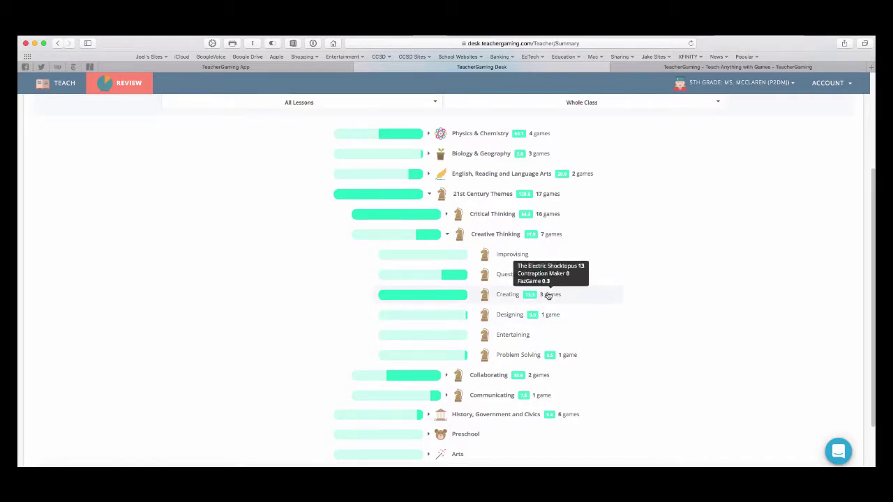
left_click(448, 375)
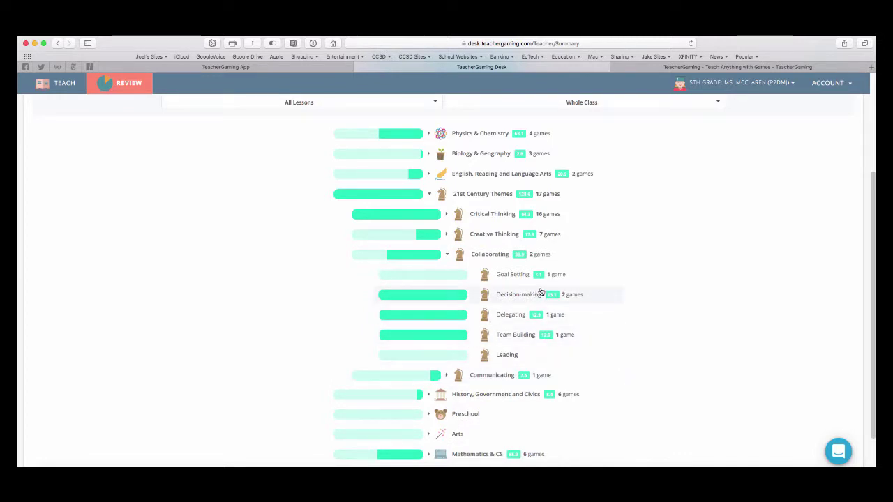
mouse_move(572, 300)
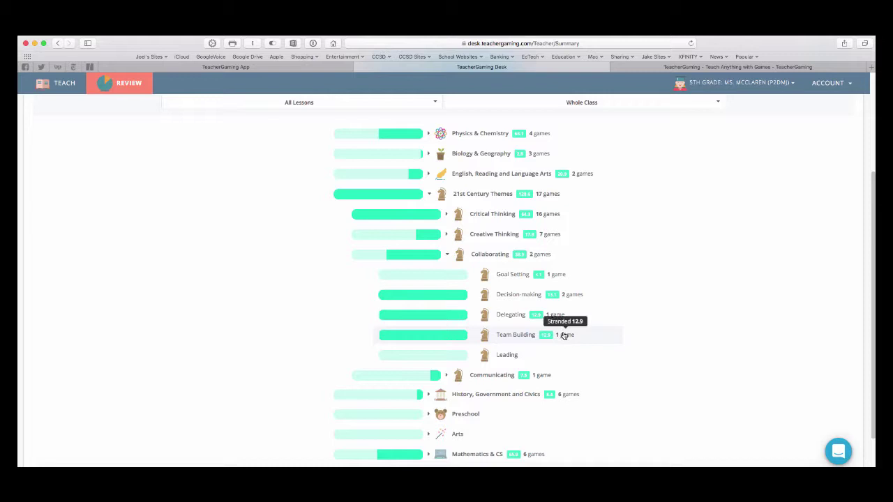
scroll(644, 302, "up", 1)
scroll(645, 303, "up", 5)
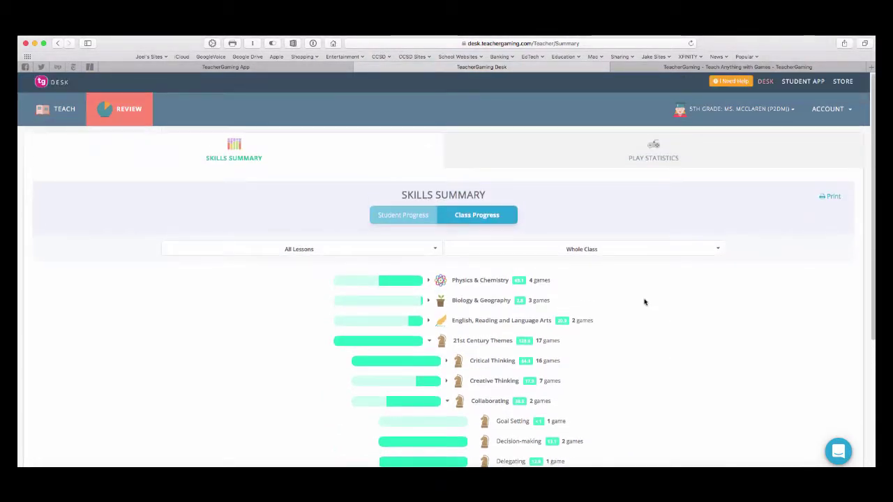
left_click(665, 252)
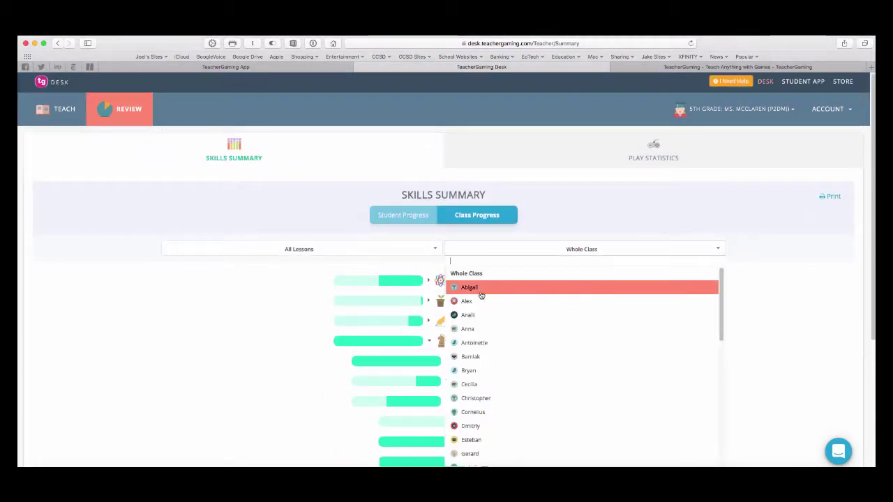
Filter progress to one student, leave All Lessons unchanged, and expand Mathematics & CS sub-skills.
left_click(472, 305)
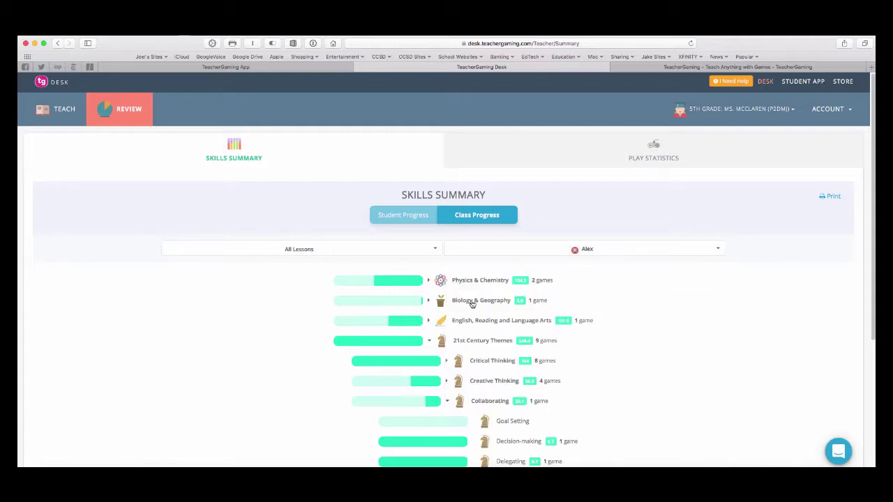
scroll(752, 337, "down", 3)
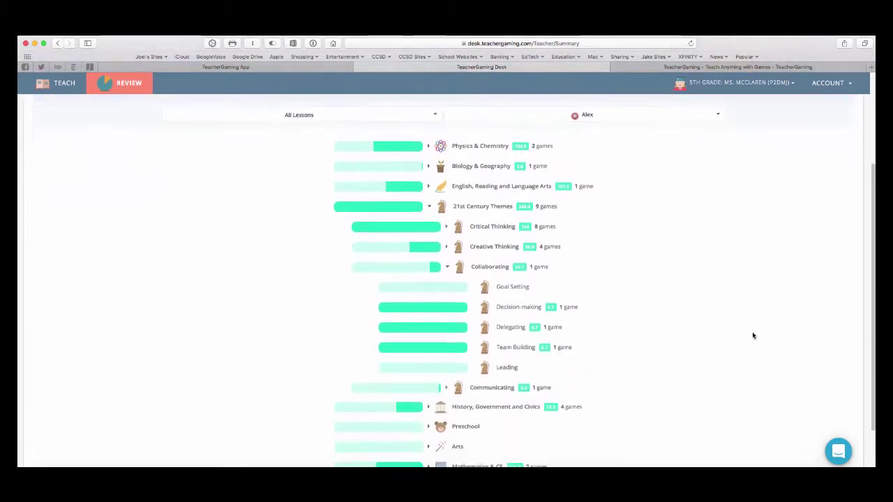
left_click(434, 175)
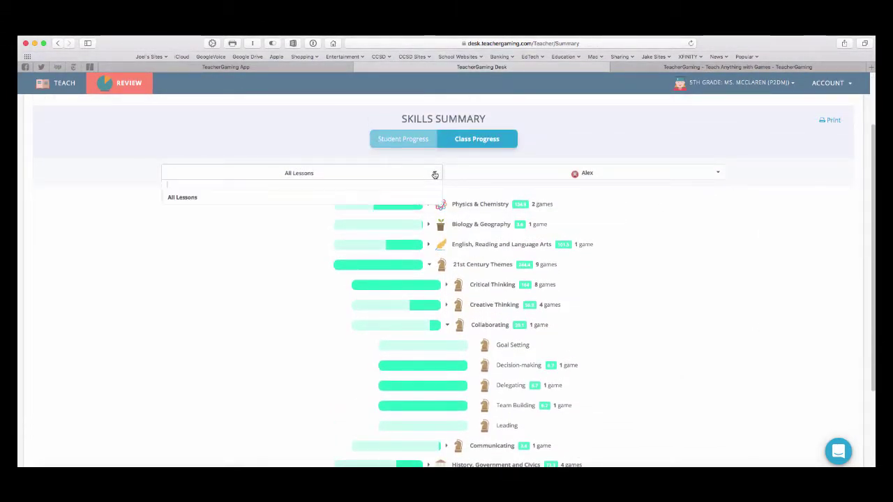
left_click(277, 305)
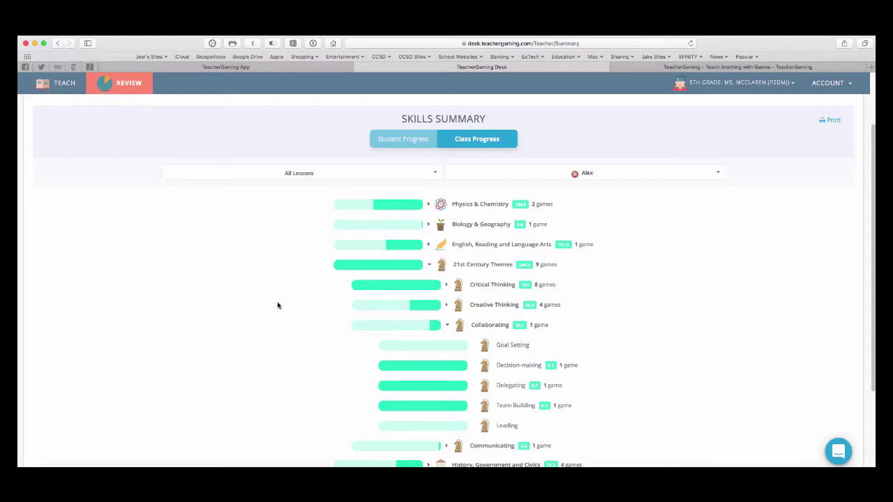
scroll(604, 302, "down", 4)
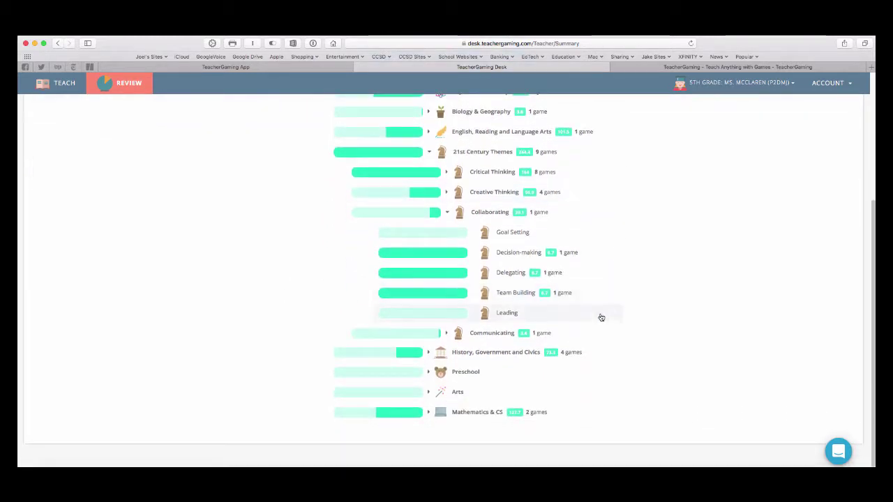
left_click(428, 412)
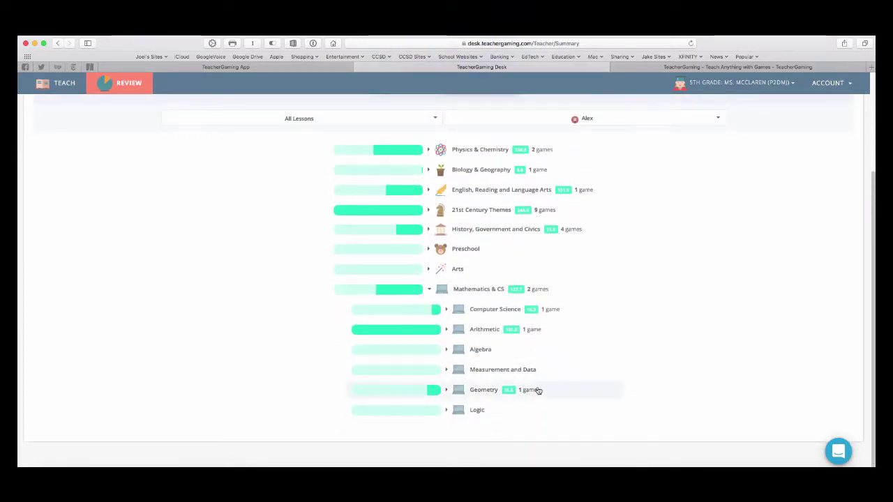
mouse_move(532, 394)
scroll(696, 298, "up", 4)
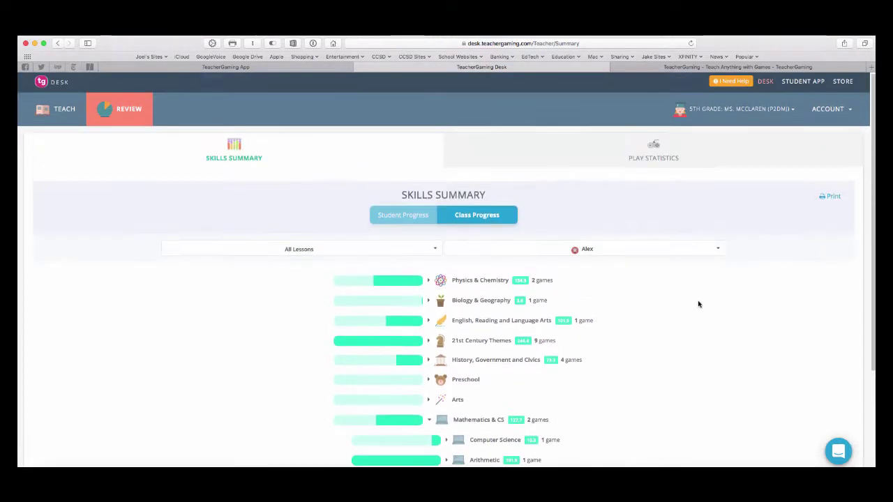
left_click(647, 156)
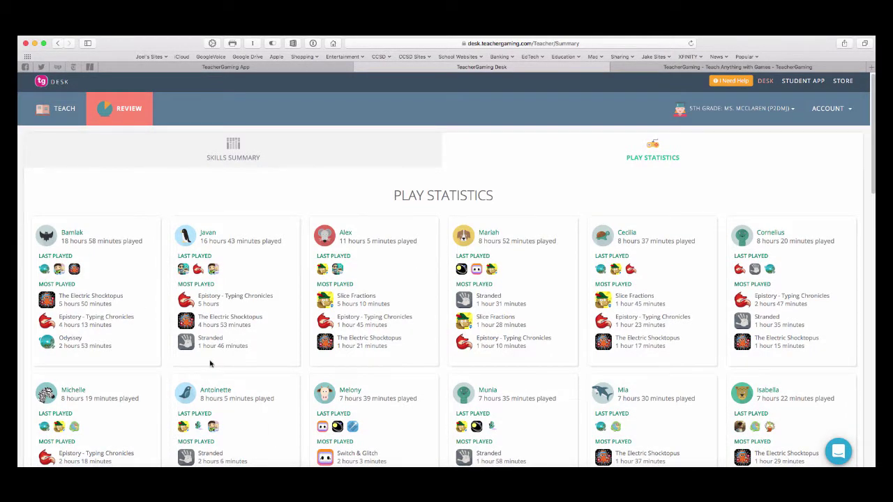
scroll(210, 363, "down", 3)
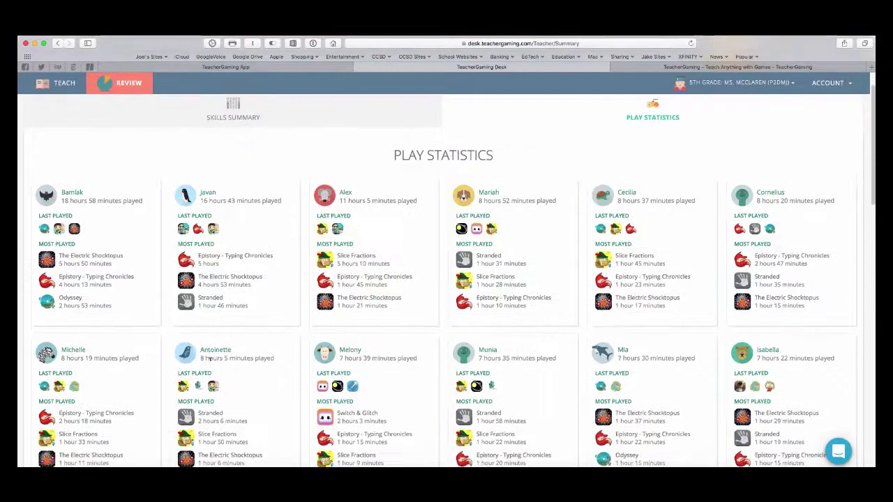
scroll(209, 363, "down", 5)
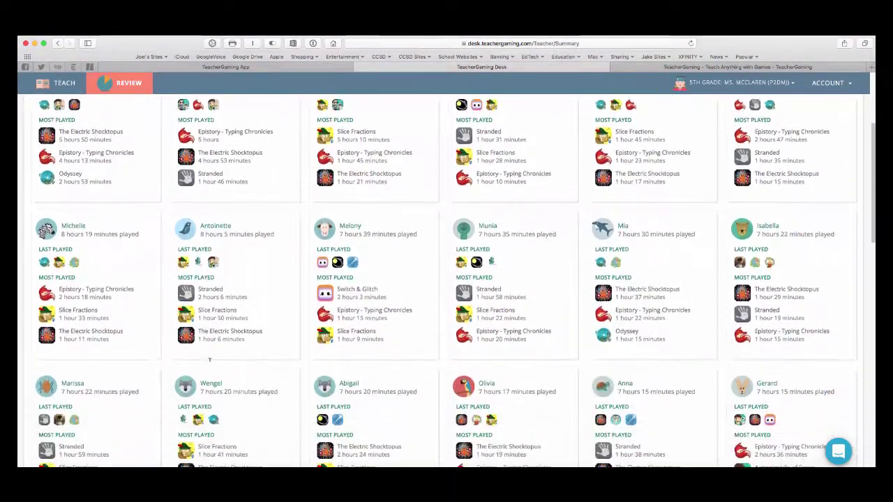
scroll(210, 364, "down", 10)
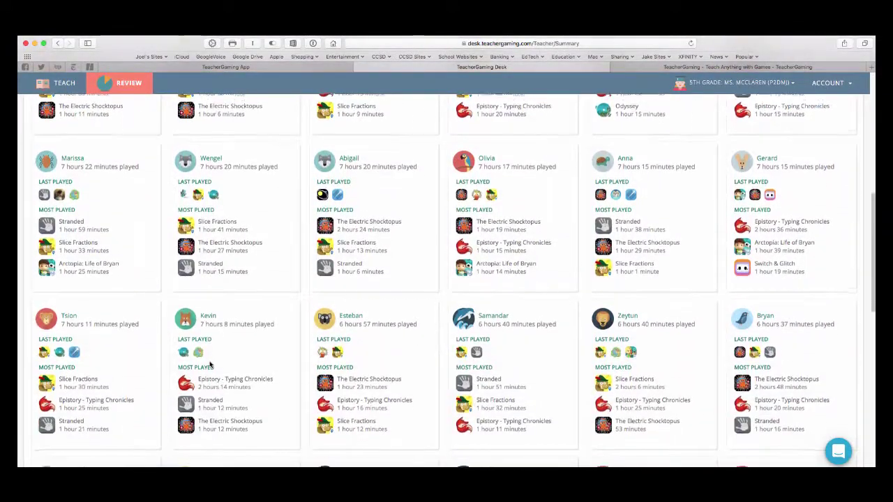
scroll(209, 363, "down", 10)
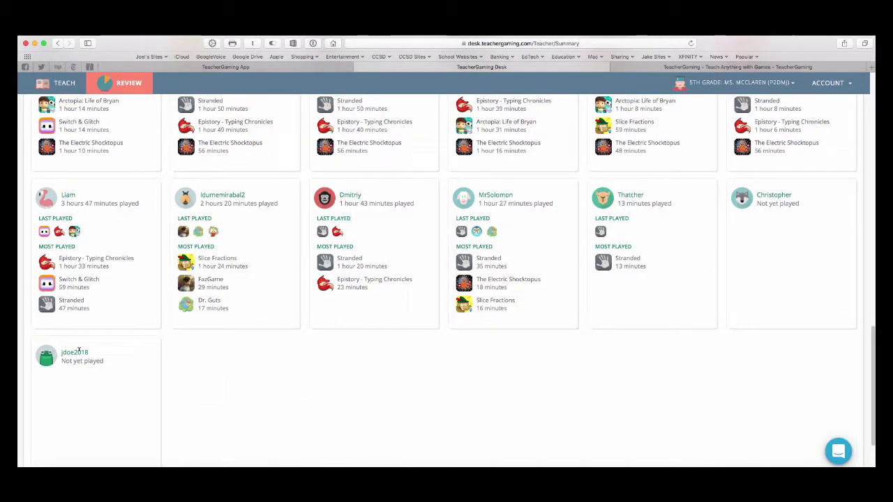
scroll(222, 359, "up", 5)
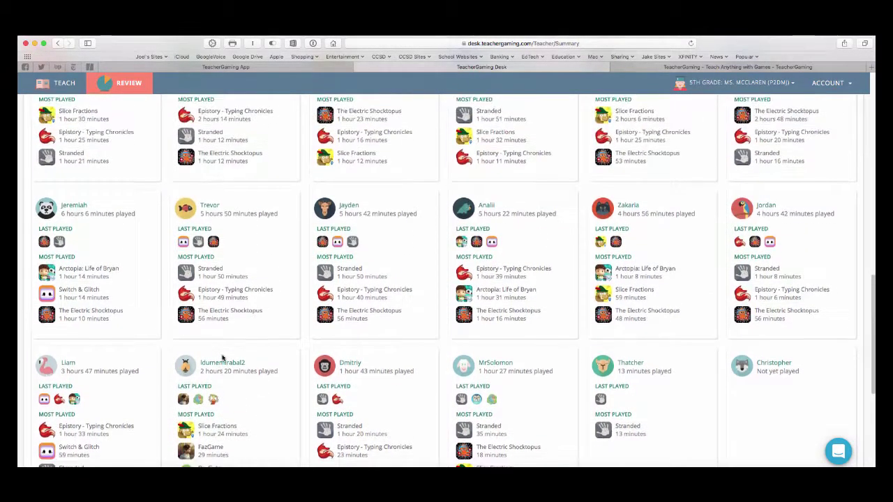
scroll(222, 359, "up", 3)
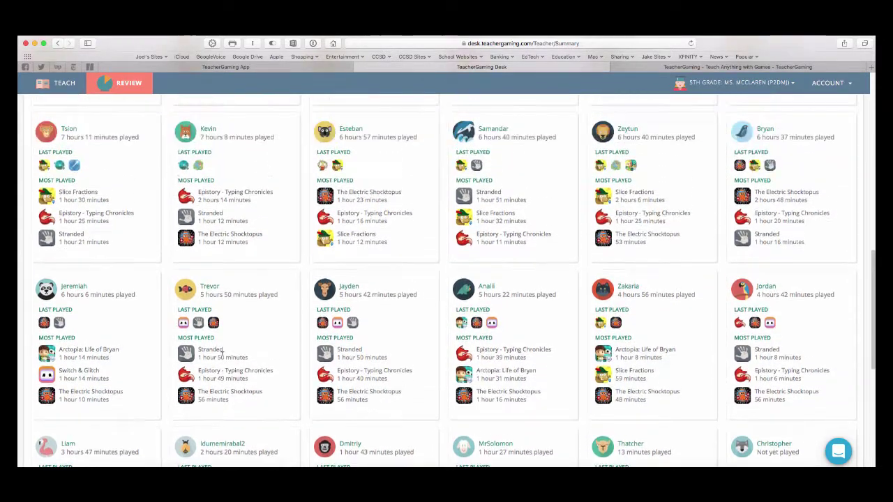
mouse_move(189, 364)
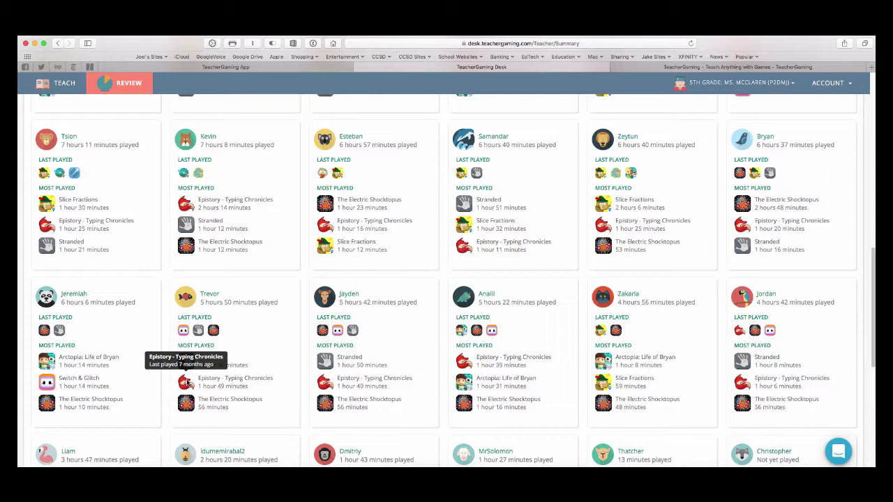
mouse_move(187, 404)
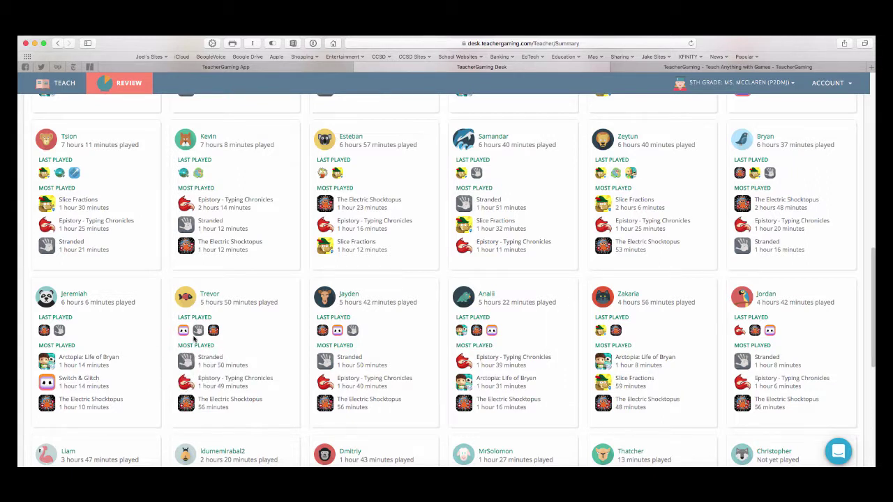
mouse_move(321, 178)
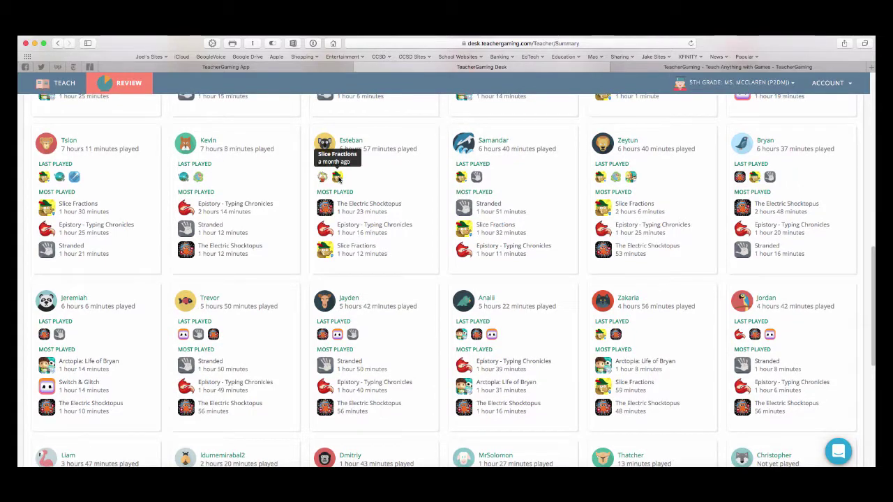
scroll(328, 176, "up", 5)
scroll(340, 181, "up", 3)
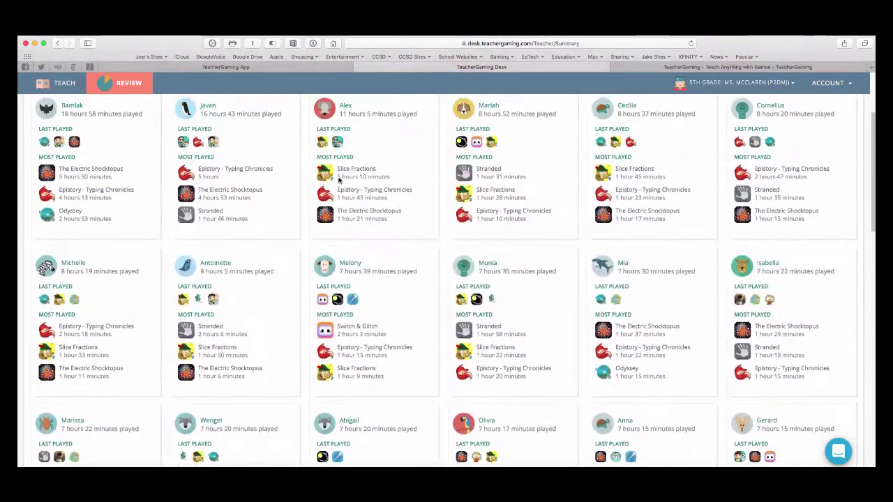
scroll(338, 180, "up", 3)
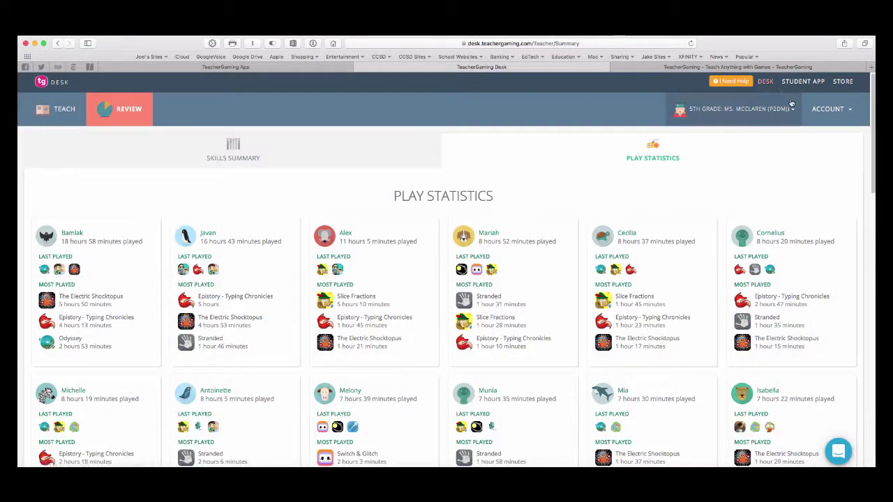
Choose Add new Class from the class menu and enter a testing class name.
left_click(793, 111)
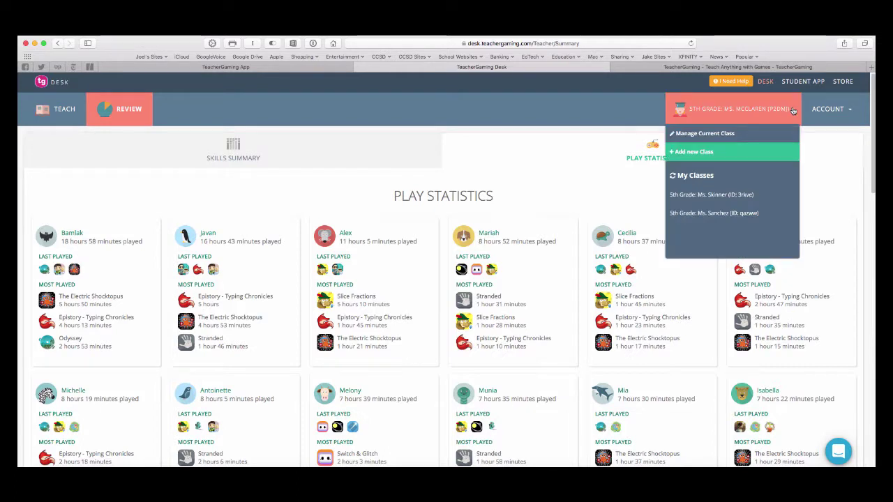
left_click(690, 153)
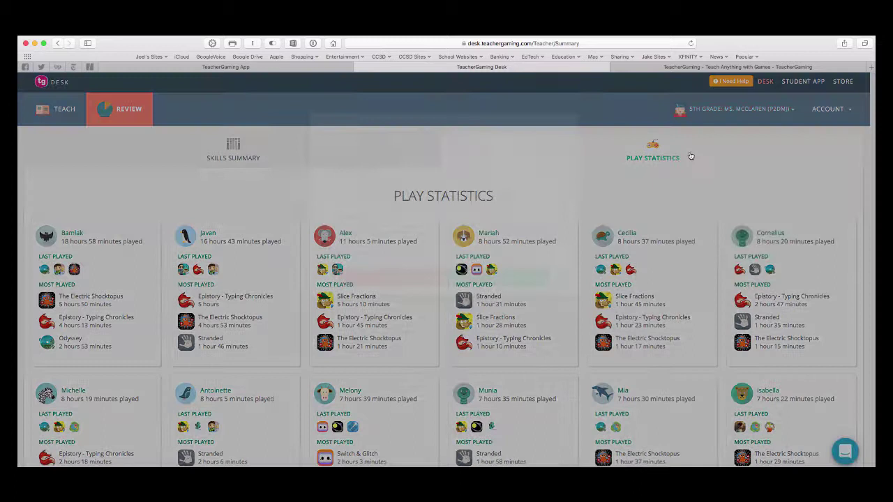
left_click(390, 185)
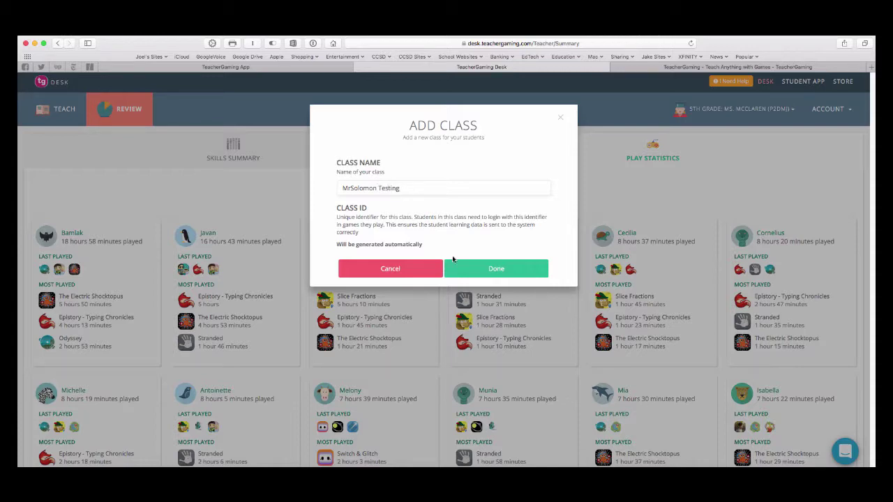
Confirm the Add Class dialog with Done to create the testing class.
left_click(499, 269)
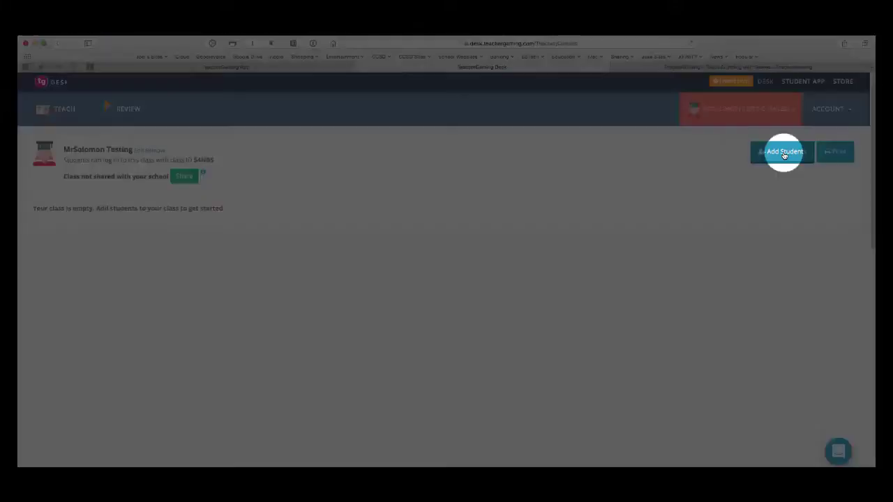
Enter one new student ID in Add Students and confirm adding it with Yes.
left_click(782, 156)
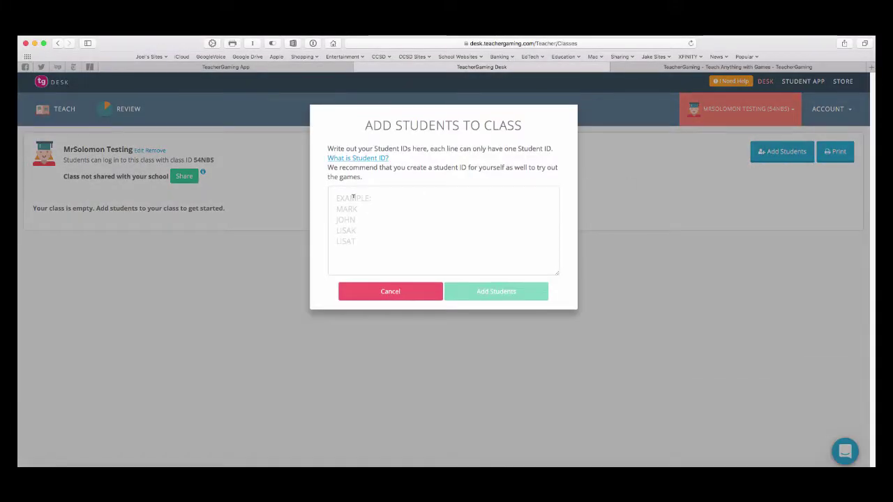
left_click(356, 200)
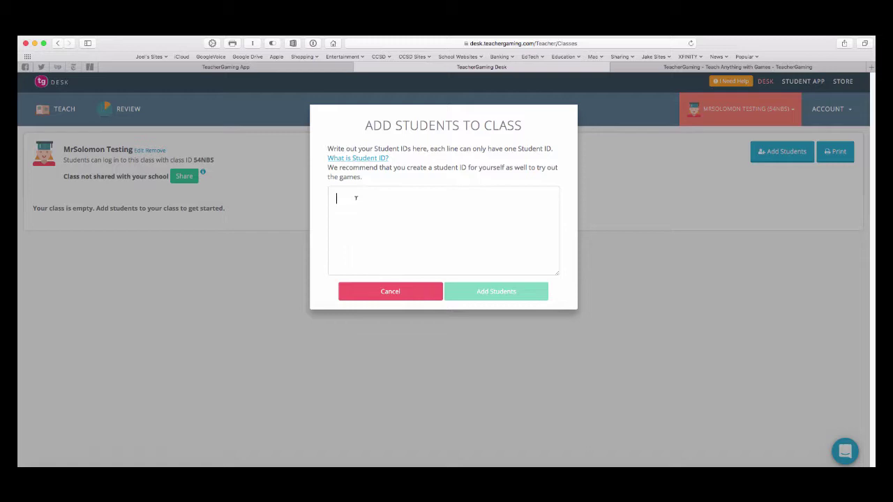
type("JD")
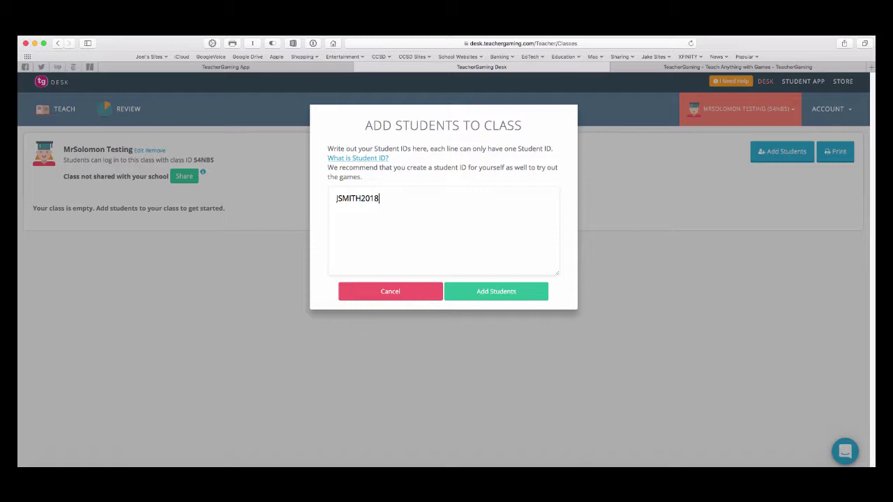
left_click(488, 292)
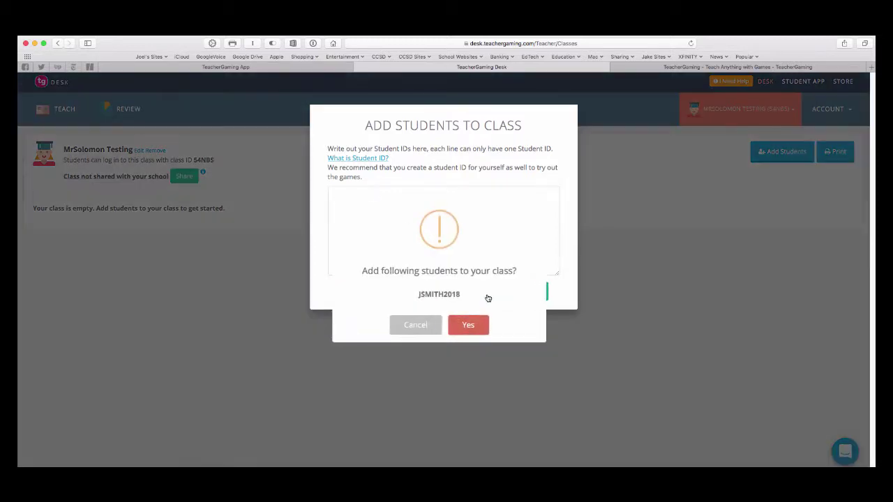
left_click(464, 326)
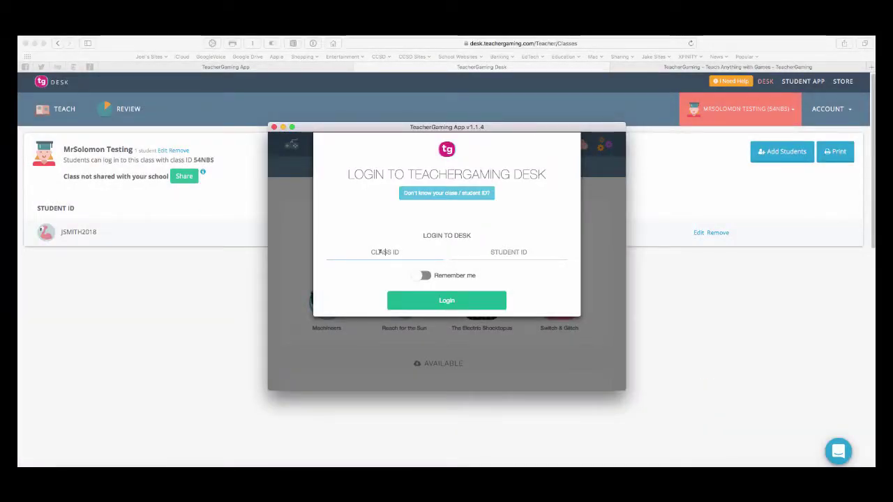
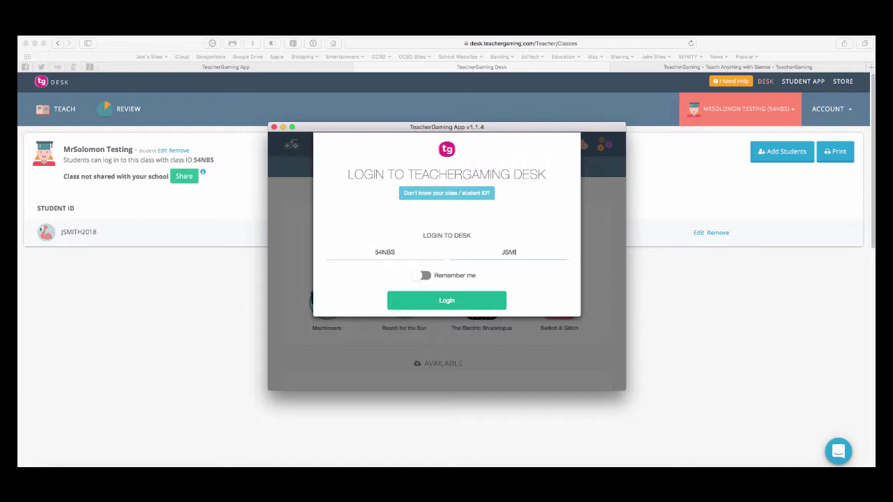
Enter the testing class's ID and the new student's ID, then log in.
type("JSMITH2018")
left_click(457, 301)
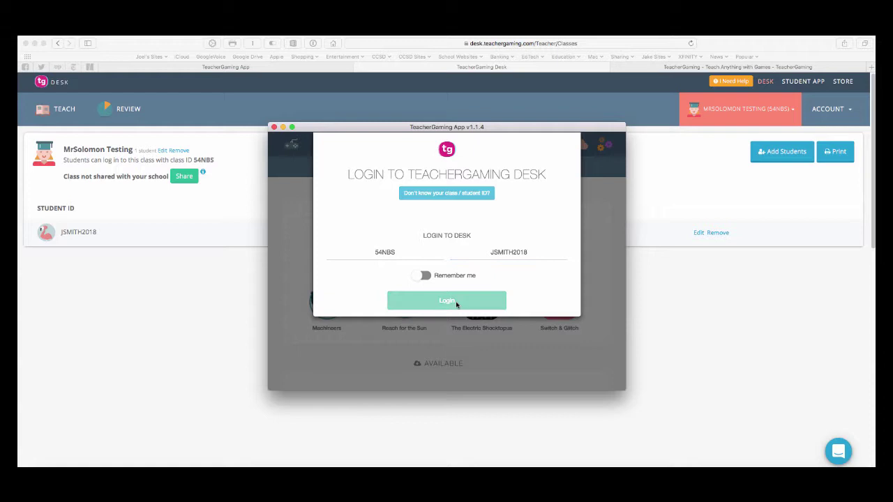
Dismiss the login success, review Odyssey's system requirements, then return to the Desk class page.
left_click(447, 320)
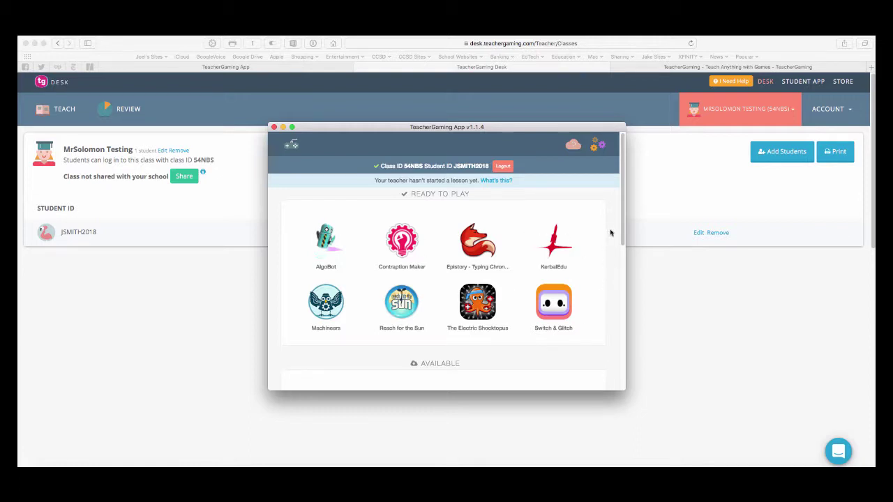
left_click_drag(621, 241, 592, 361)
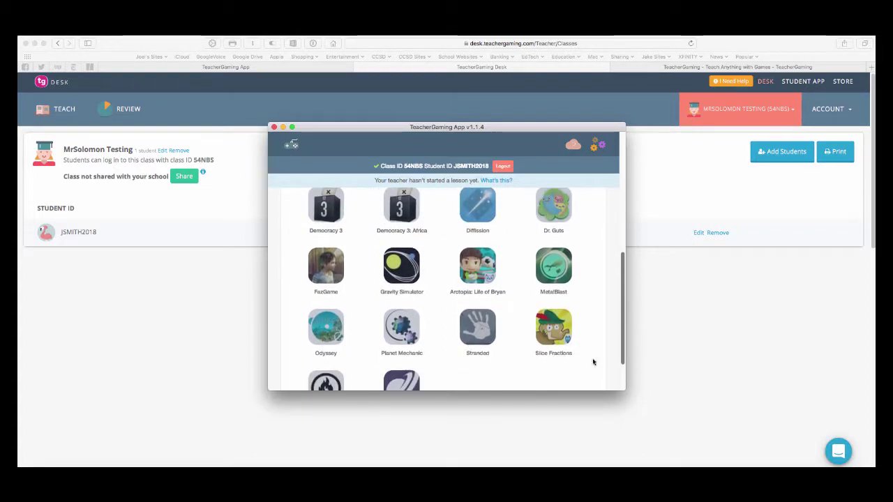
left_click(340, 340)
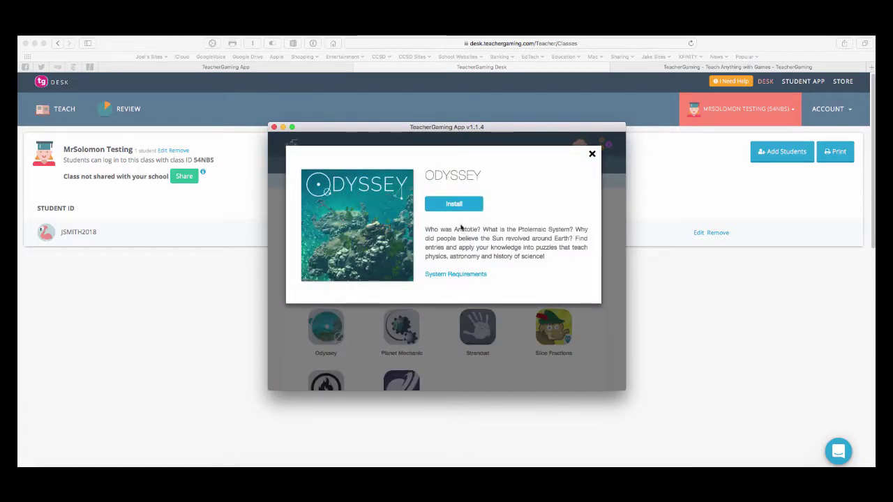
left_click(466, 274)
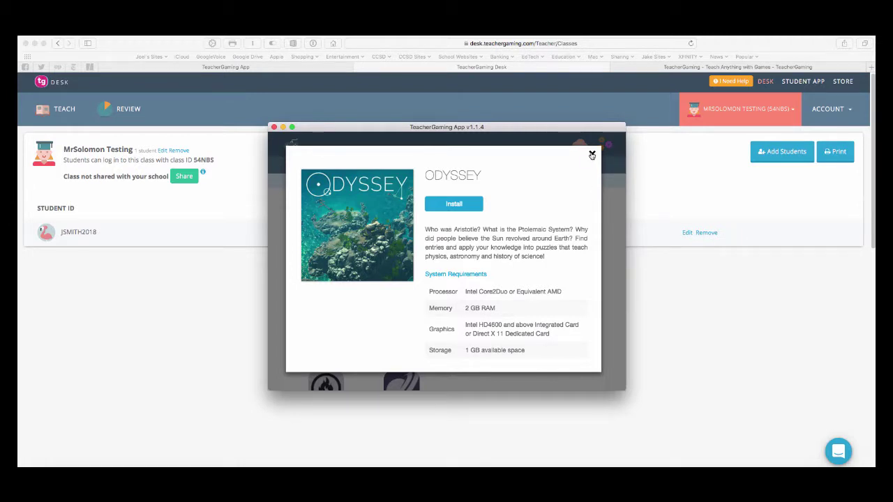
left_click(591, 155)
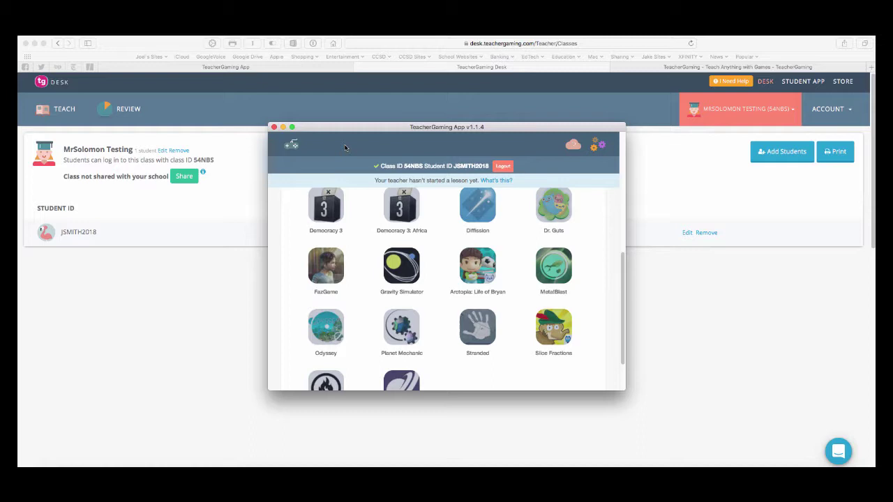
left_click(210, 316)
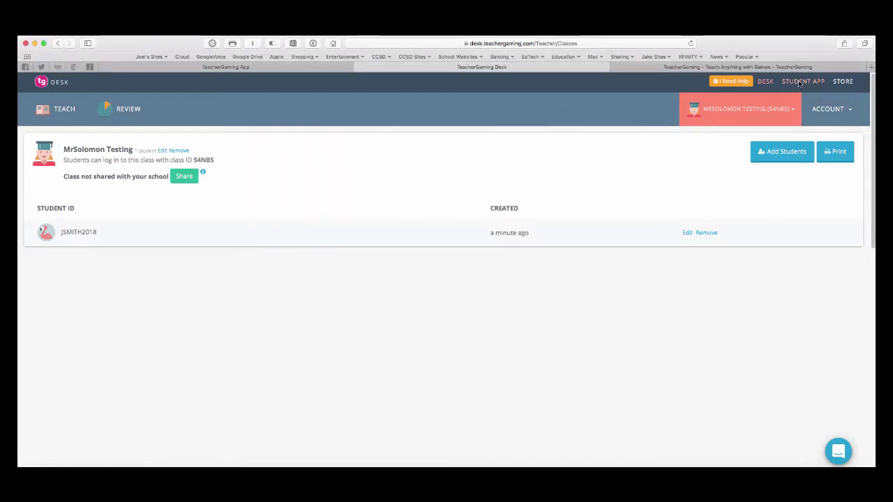
Open the TeacherGaming Store and browse down its game grid.
left_click(844, 83)
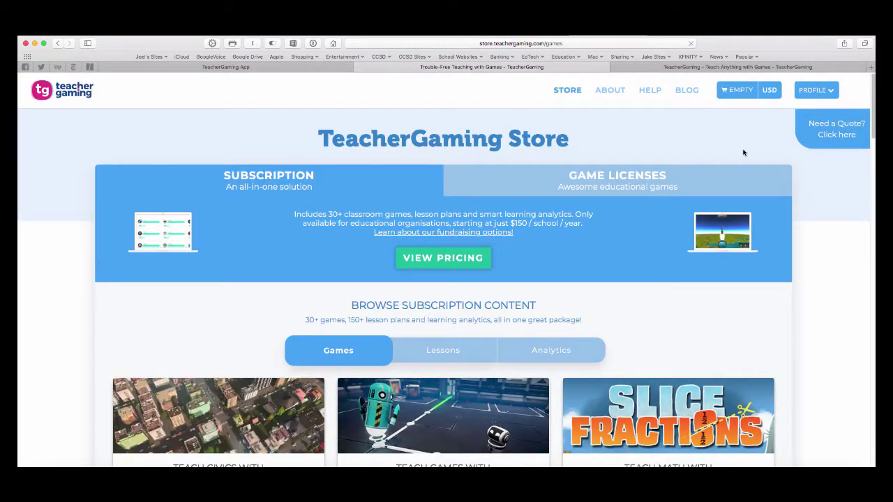
scroll(538, 351, "down", 5)
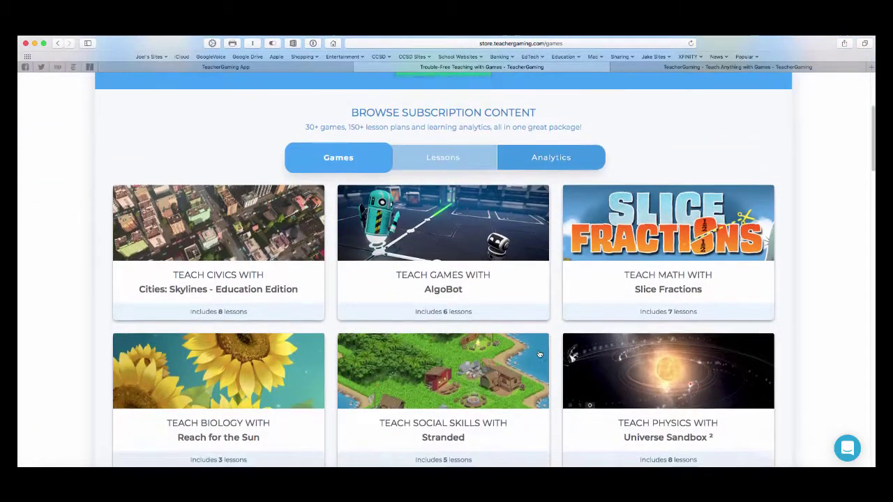
scroll(281, 316, "down", 1)
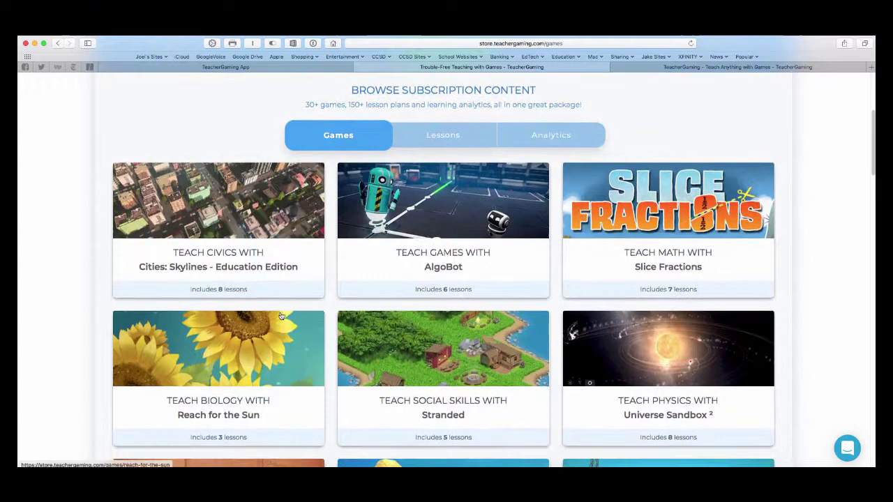
scroll(281, 316, "down", 1)
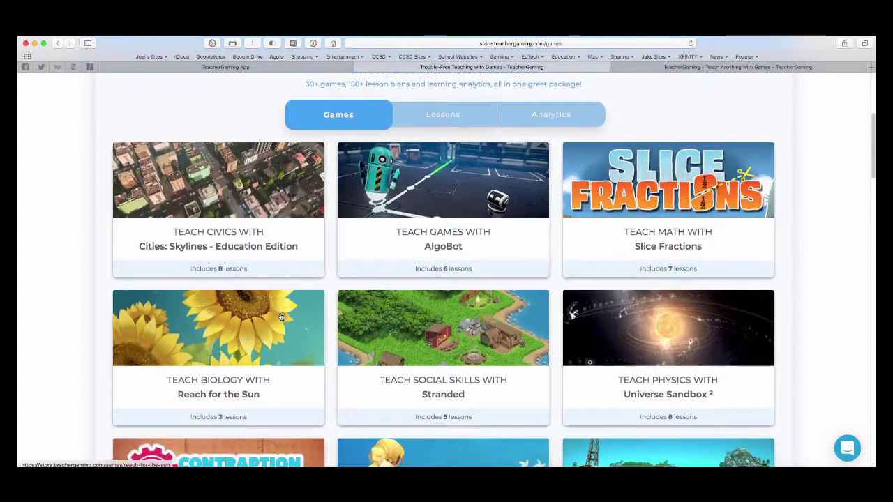
Review the Slice Fractions page's subscription pricing, description and teaching topics.
left_click(672, 271)
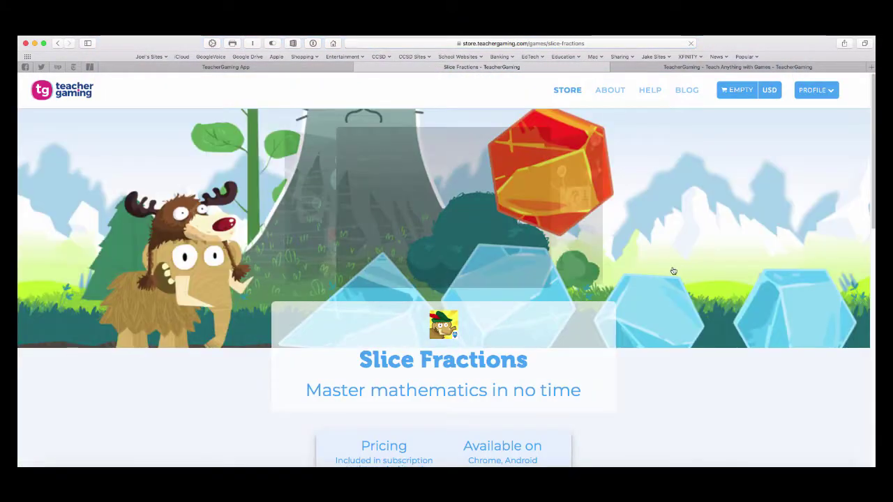
scroll(673, 271, "down", 5)
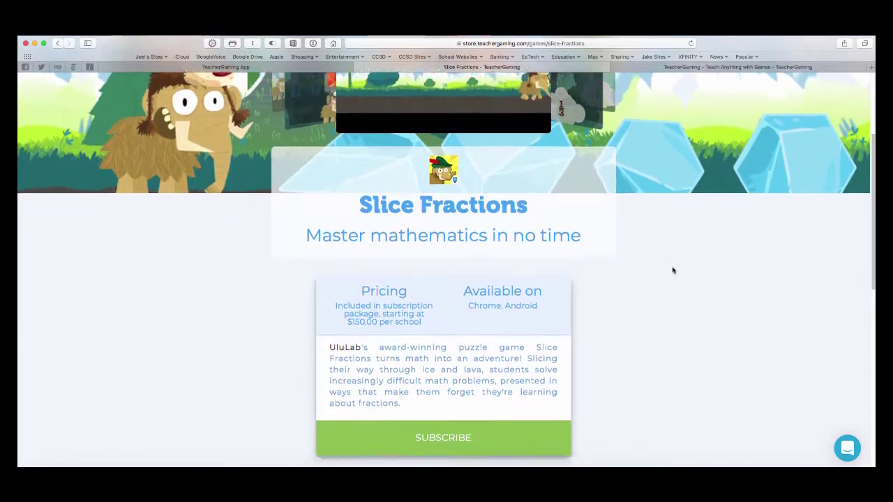
scroll(673, 271, "down", 9)
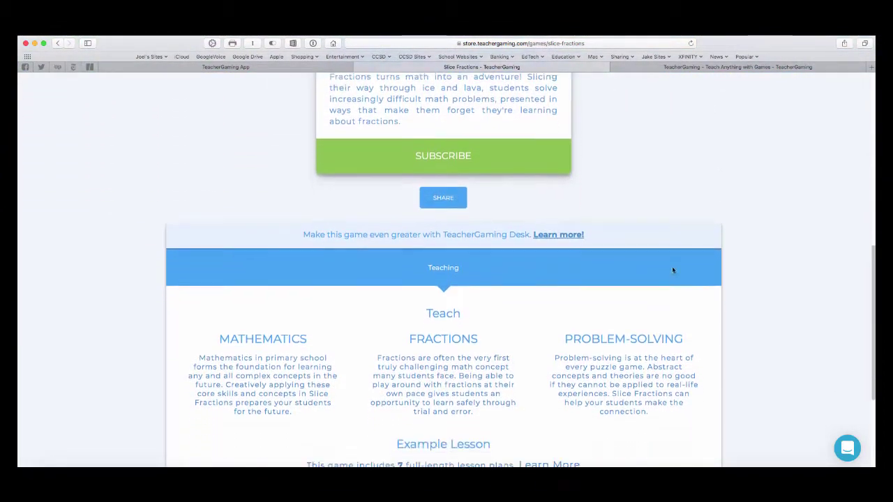
scroll(672, 270, "down", 5)
scroll(672, 270, "up", 6)
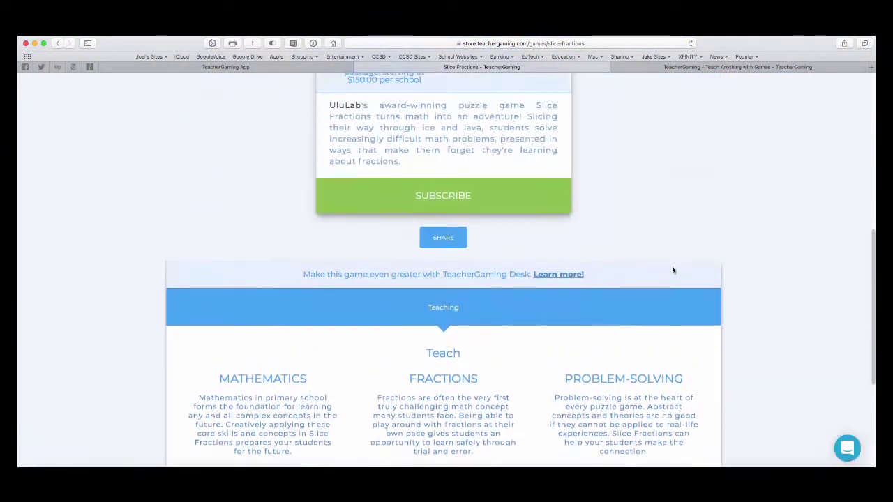
scroll(674, 271, "up", 10)
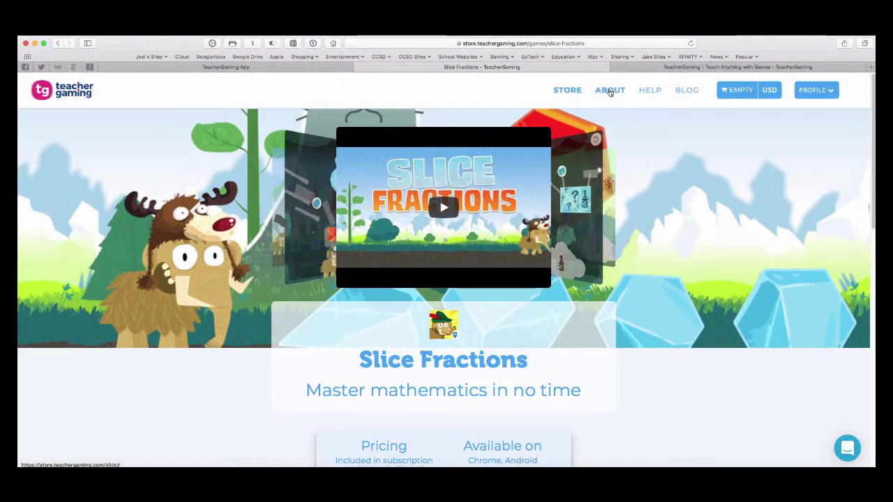
Bring up the store.teachergaming.com homepage and scroll through its games section and stats.
left_click(650, 67)
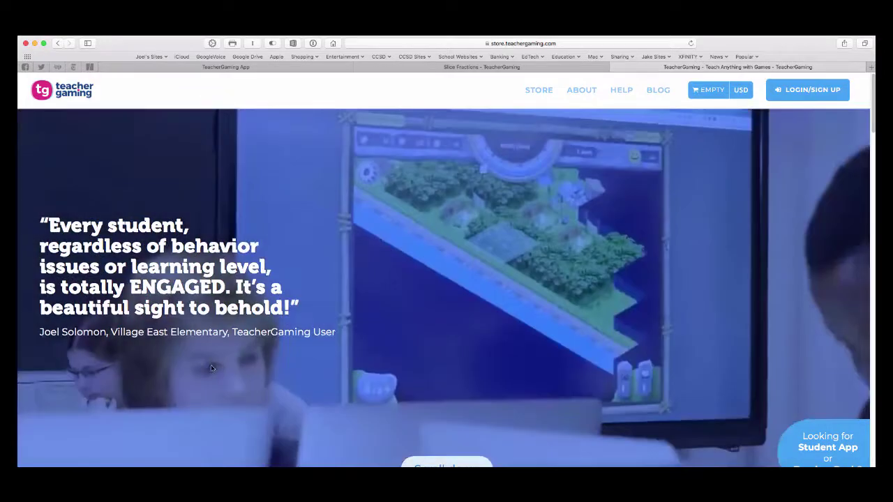
scroll(665, 346, "down", 5)
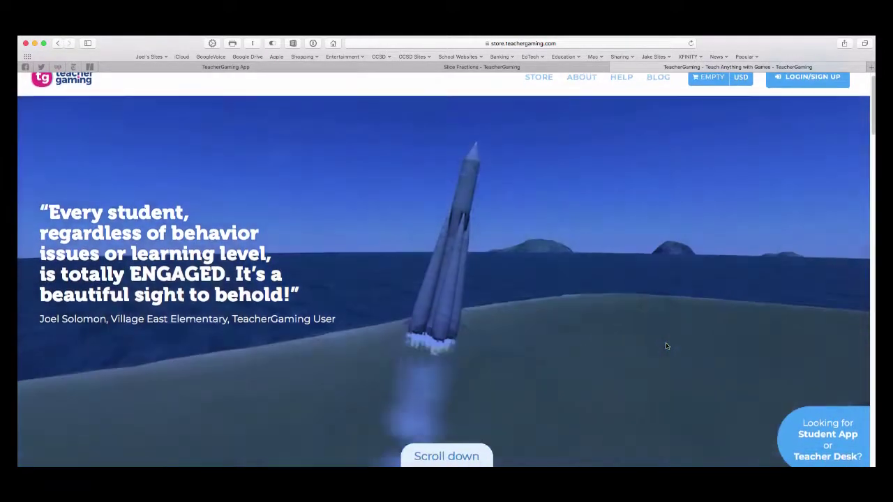
scroll(665, 346, "down", 10)
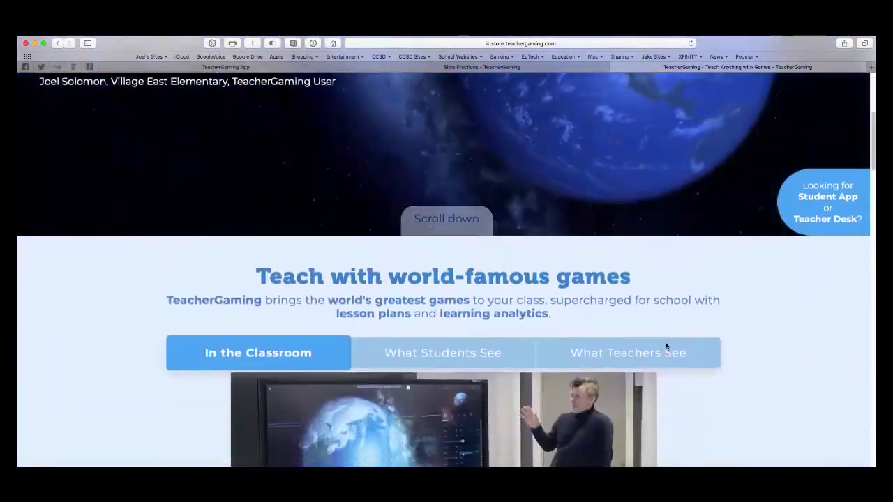
scroll(665, 346, "down", 3)
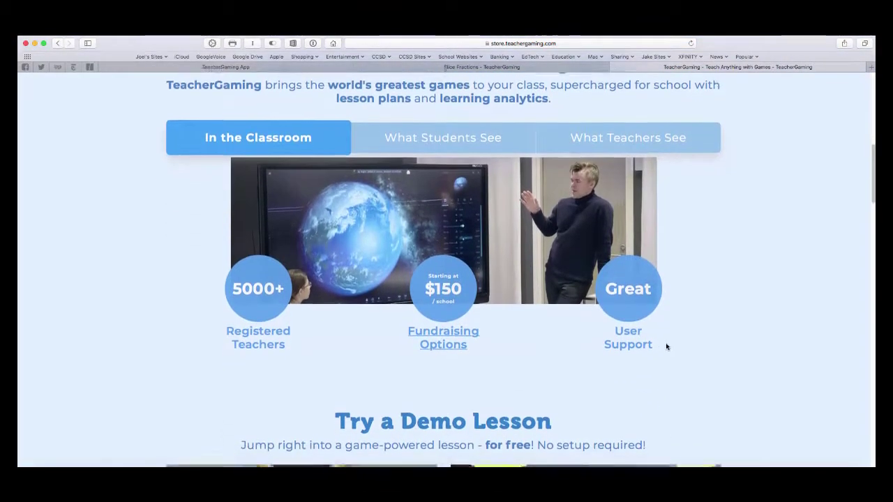
scroll(666, 347, "up", 3)
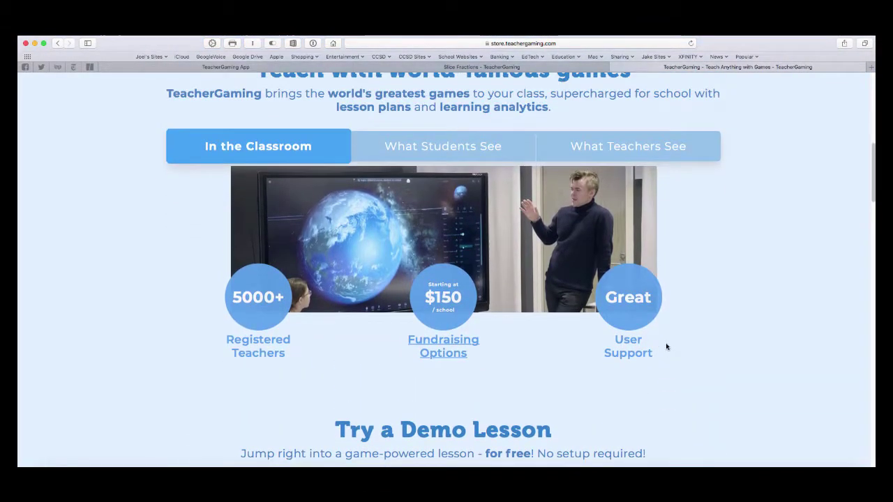
scroll(666, 347, "up", 15)
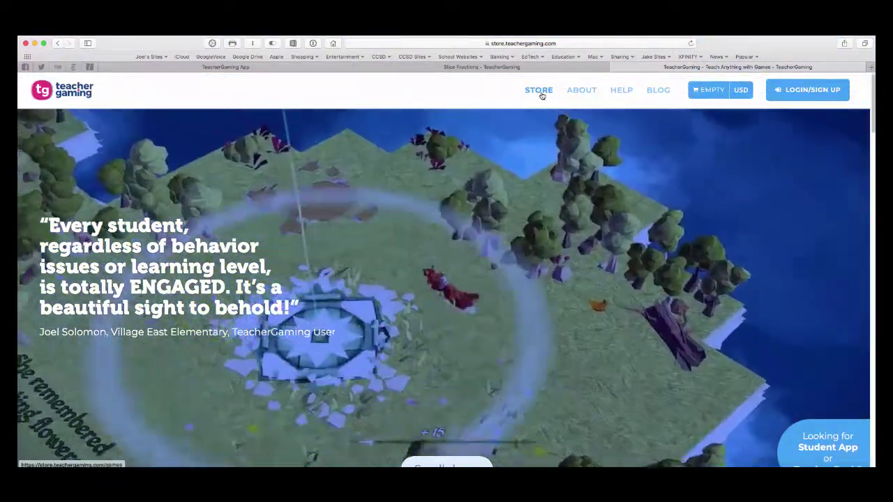
View Store subscription pricing, sliding up to 500 students ($750.00 per school per year), then dismiss it.
left_click(540, 92)
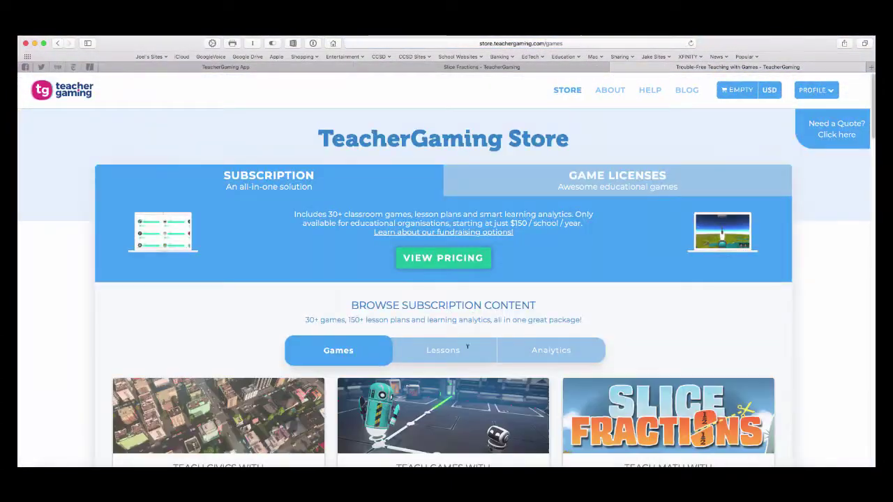
left_click(448, 259)
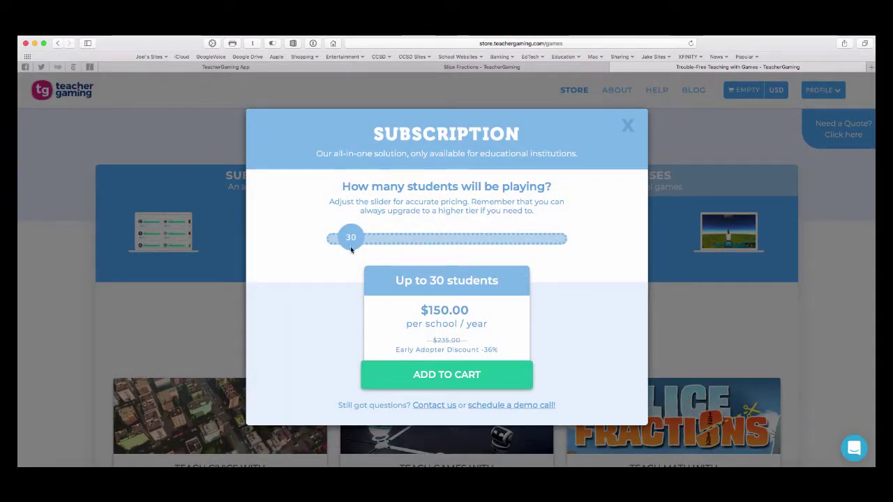
left_click_drag(351, 240, 512, 249)
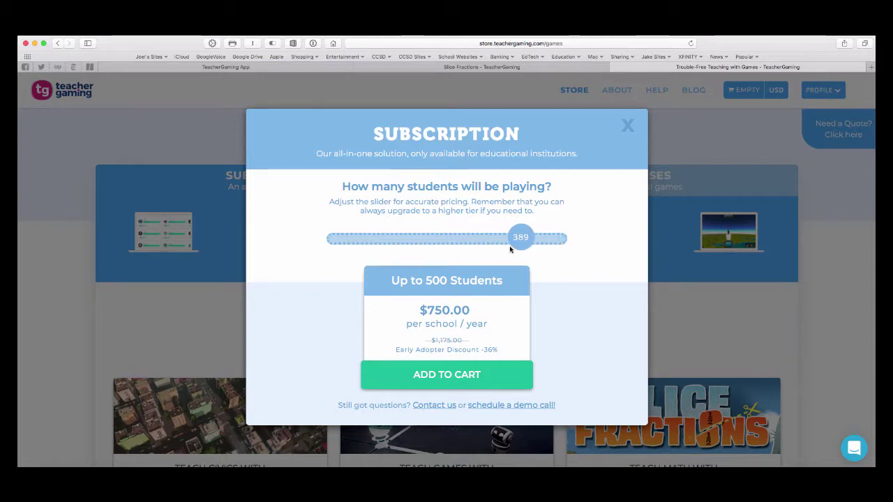
left_click(627, 131)
Scroll the game catalogue down to Odyssey and back up.
scroll(126, 318, "down", 1)
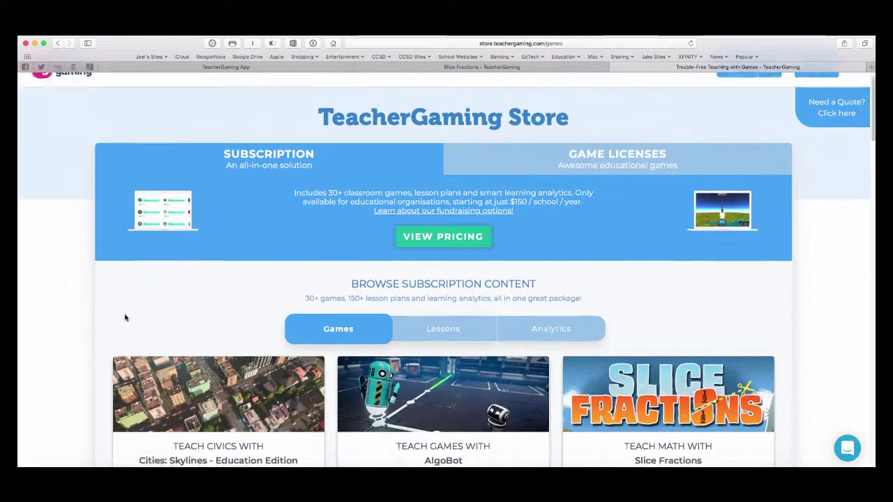
scroll(125, 318, "down", 5)
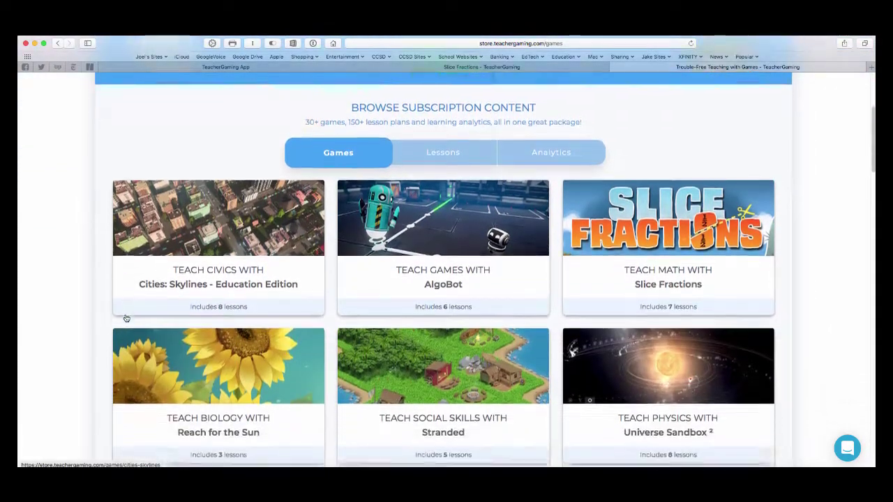
scroll(126, 318, "down", 2)
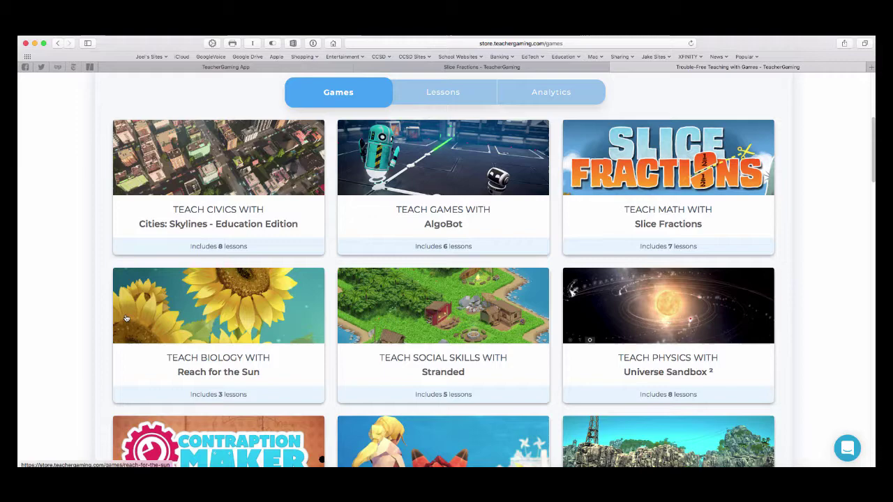
scroll(95, 362, "down", 2)
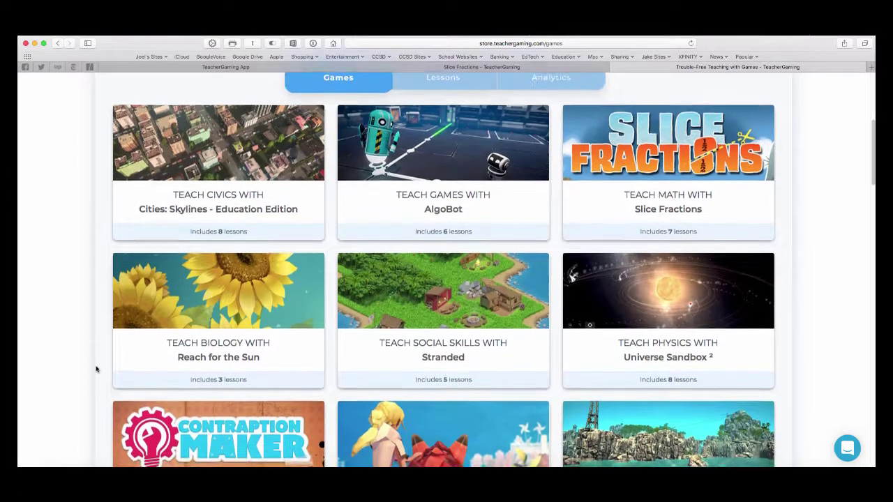
scroll(97, 369, "down", 5)
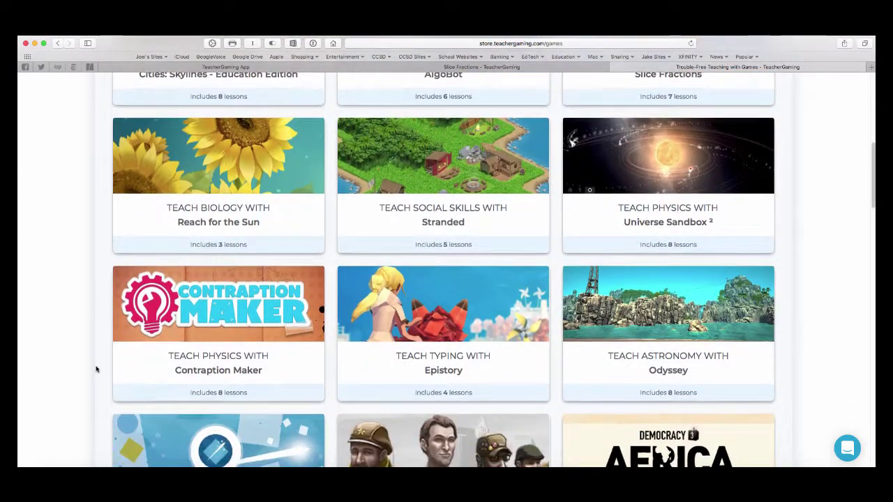
scroll(96, 367, "up", 12)
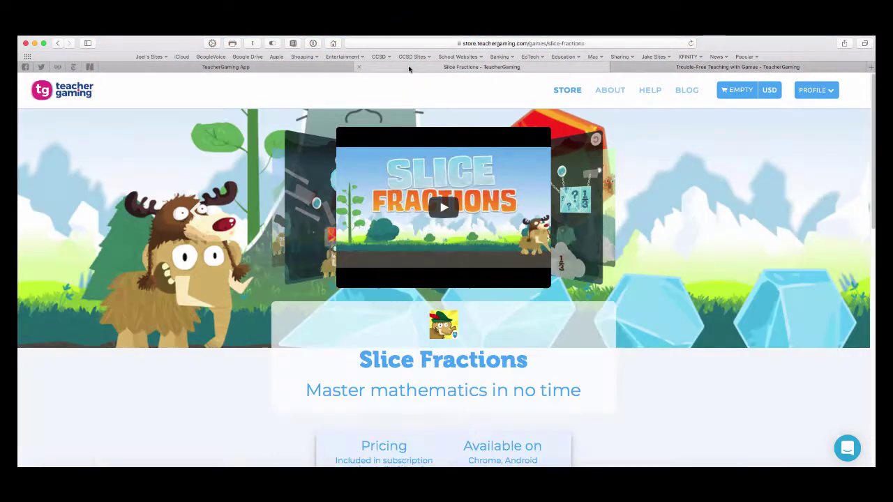
Return to the Slice Fractions game page tab after glancing at the TeacherGaming App login.
left_click(409, 69)
left_click(330, 70)
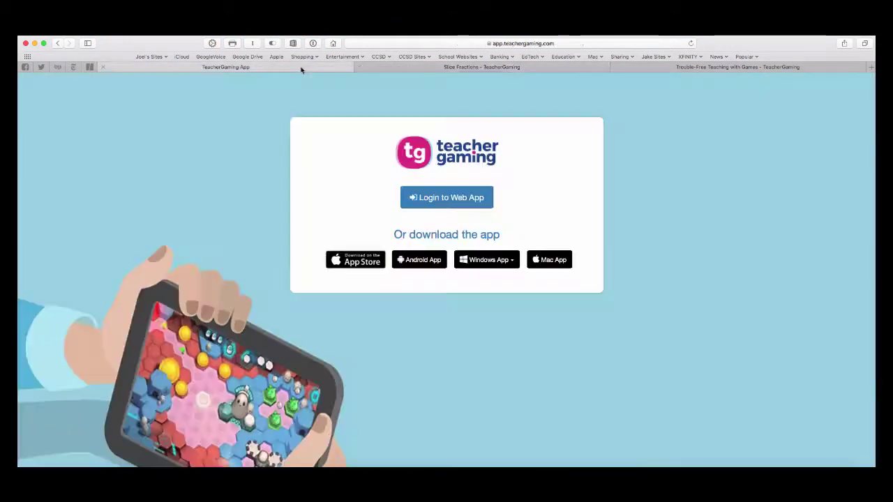
left_click(484, 67)
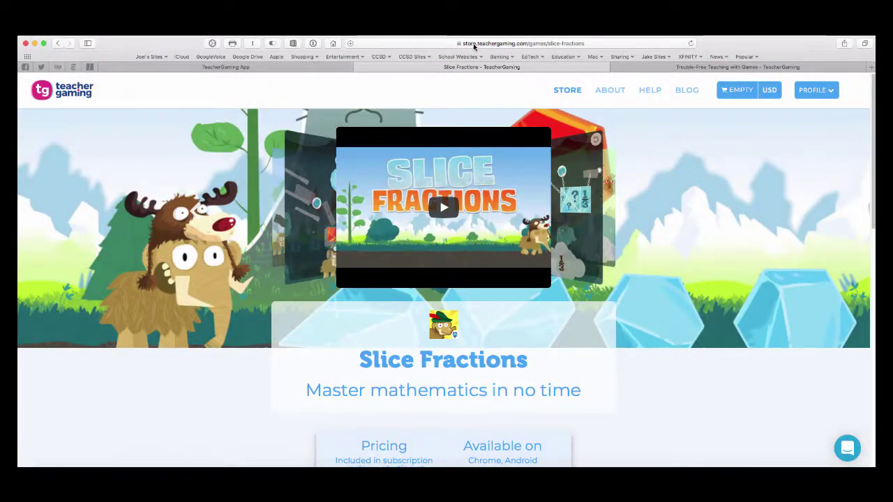
Load the TeacherGaming Desk site by entering 'desk' in the address bar.
left_click(475, 45)
type("desk.teachergaming.com")
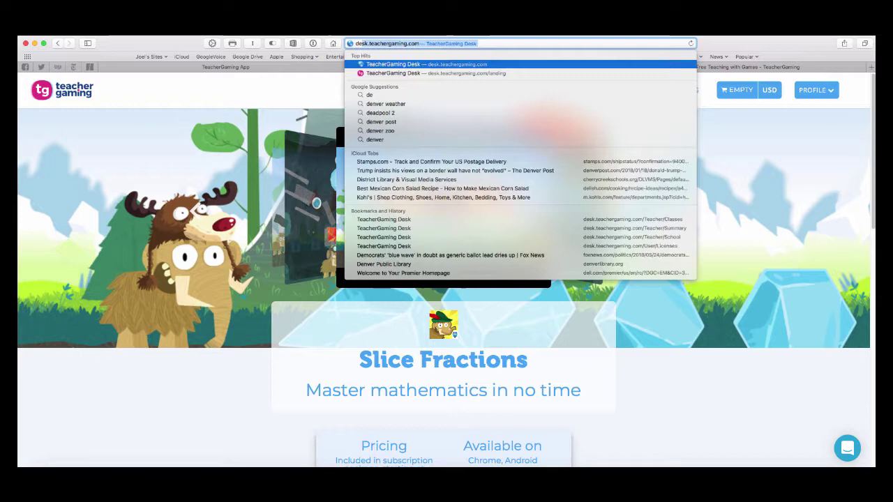
key("Return")
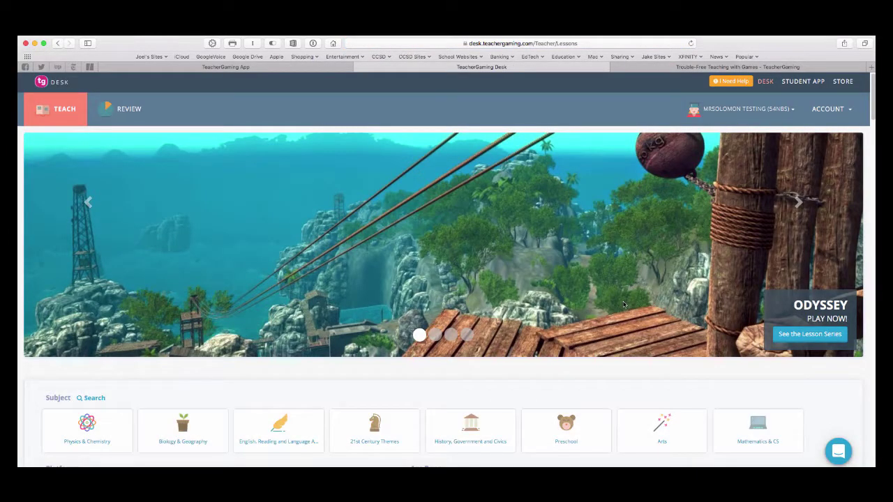
Open the Odyssey lesson series and look over its History of Astronomy lessons.
left_click(808, 335)
scroll(113, 338, "down", 1)
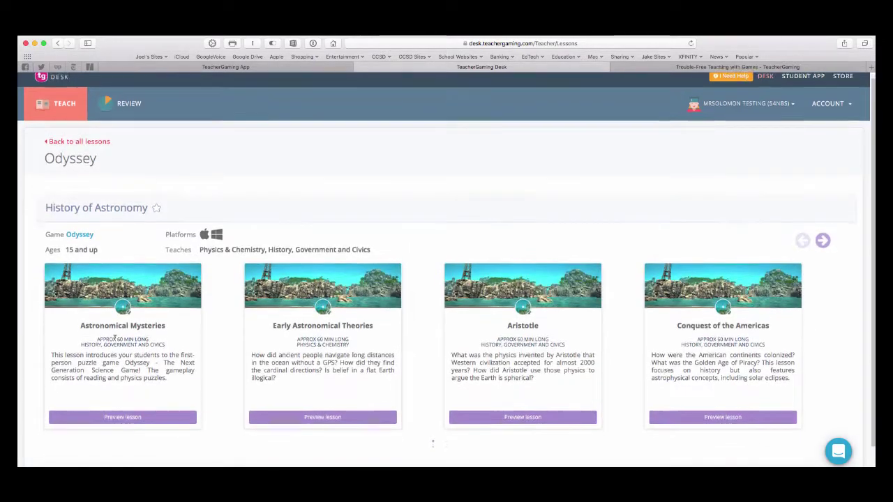
scroll(113, 337, "up", 1)
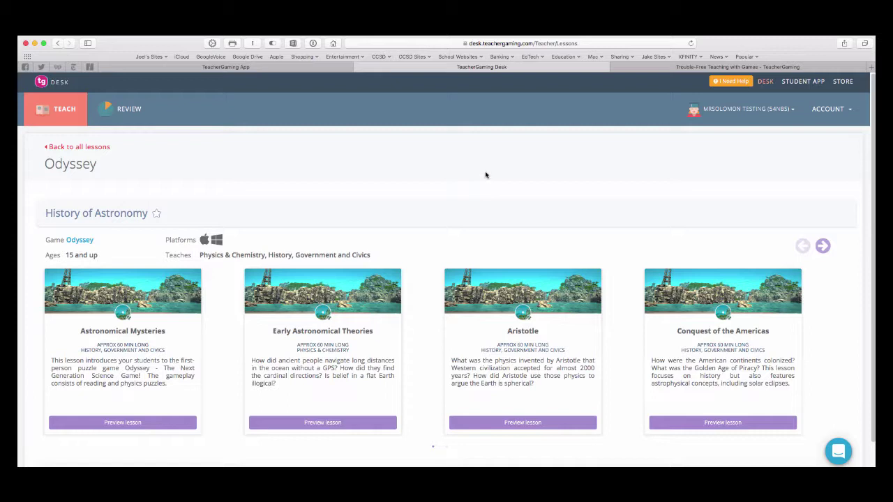
left_click(791, 110)
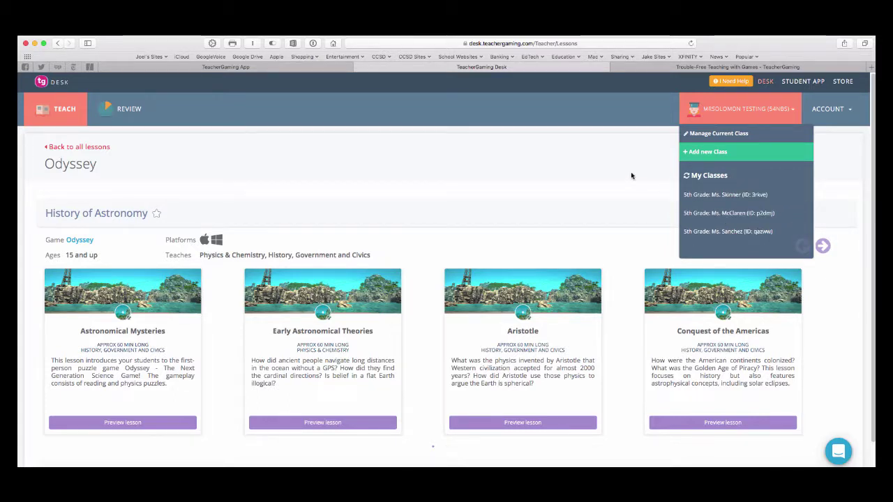
left_click(602, 181)
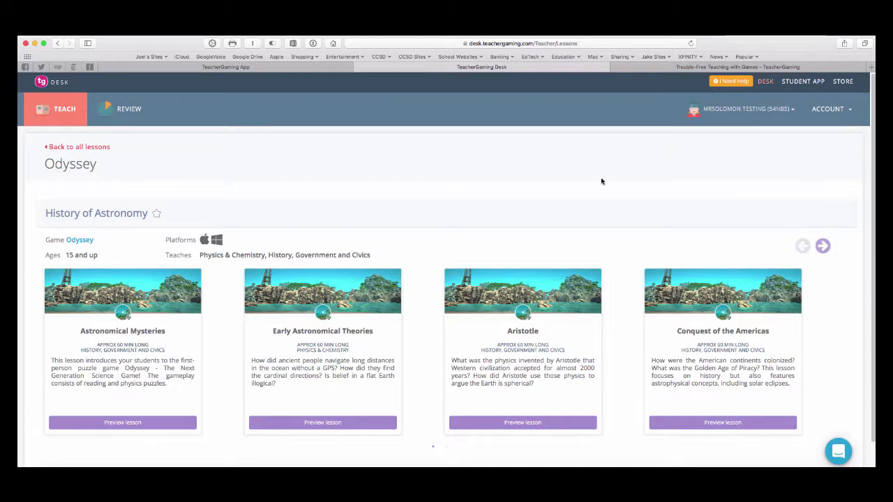